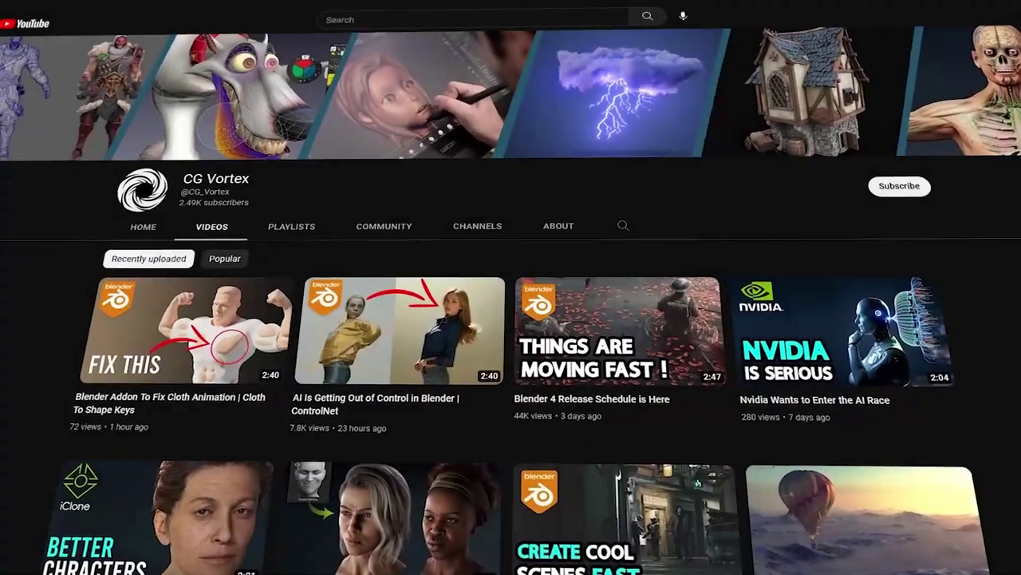
Step: Scroll down the channel's Videos page to uploads from about a month ago
scroll(511, 319, down, 5)
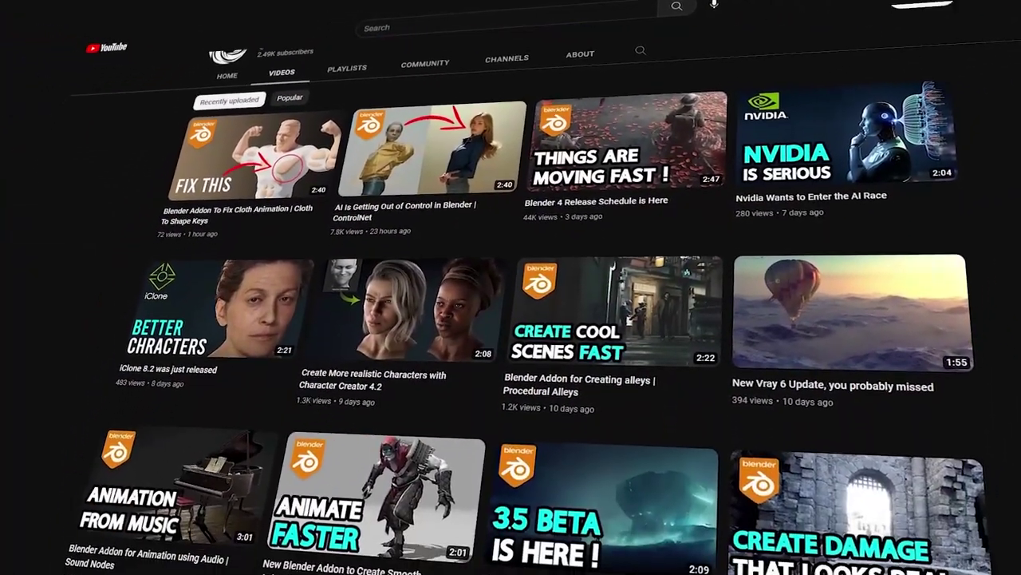
scroll(510, 319, down, 2)
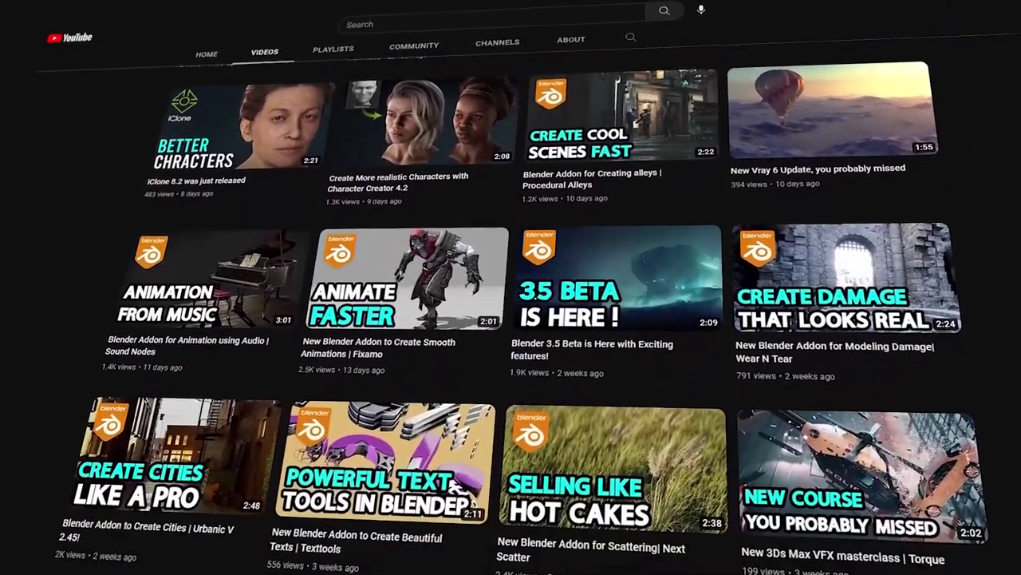
scroll(511, 319, down, 2)
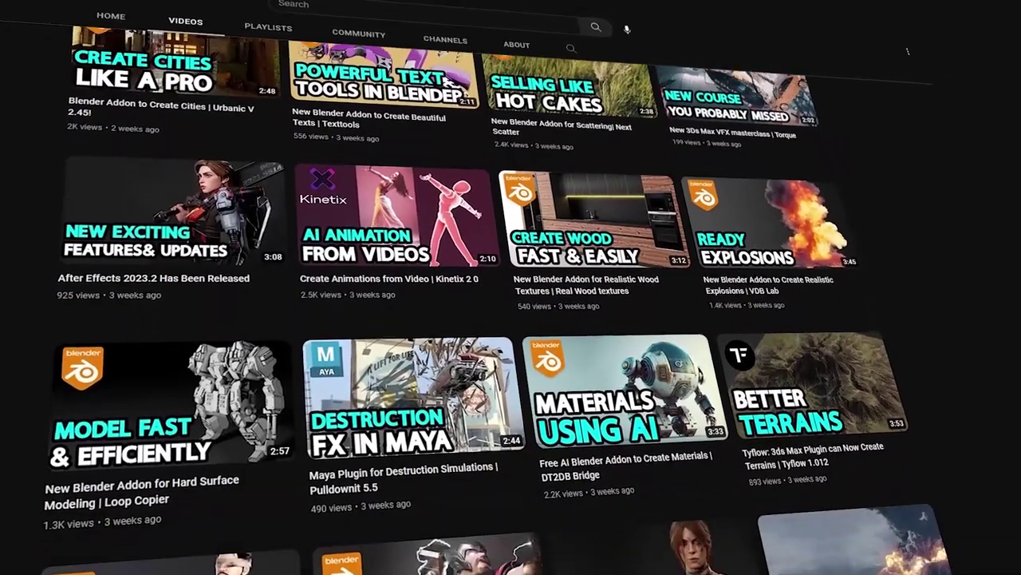
scroll(511, 319, down, 2)
scroll(511, 319, down, 5)
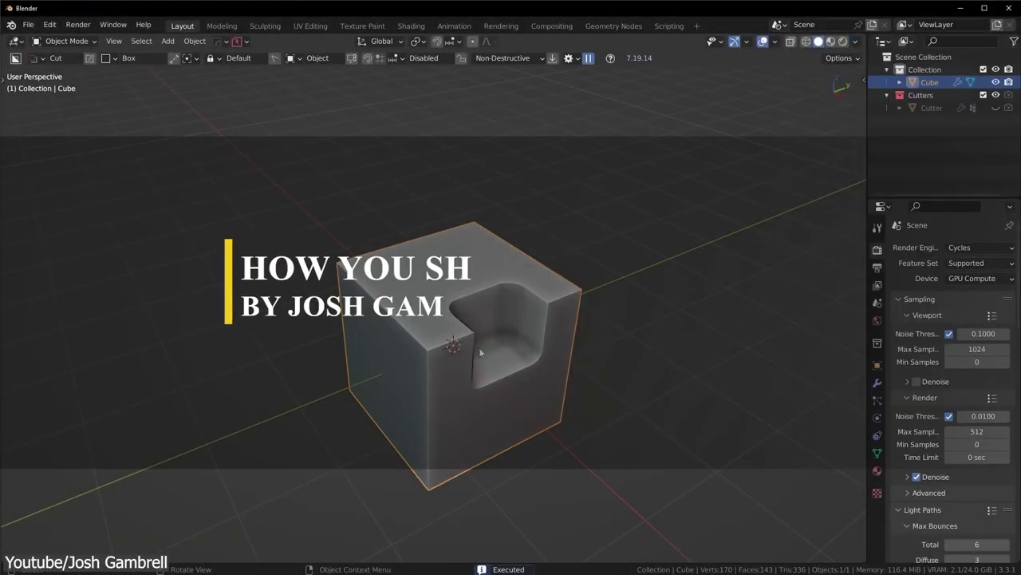
Step: Adjust viewport shading, switch to side orthographic view, and add a cube flattened on Z
click(856, 41)
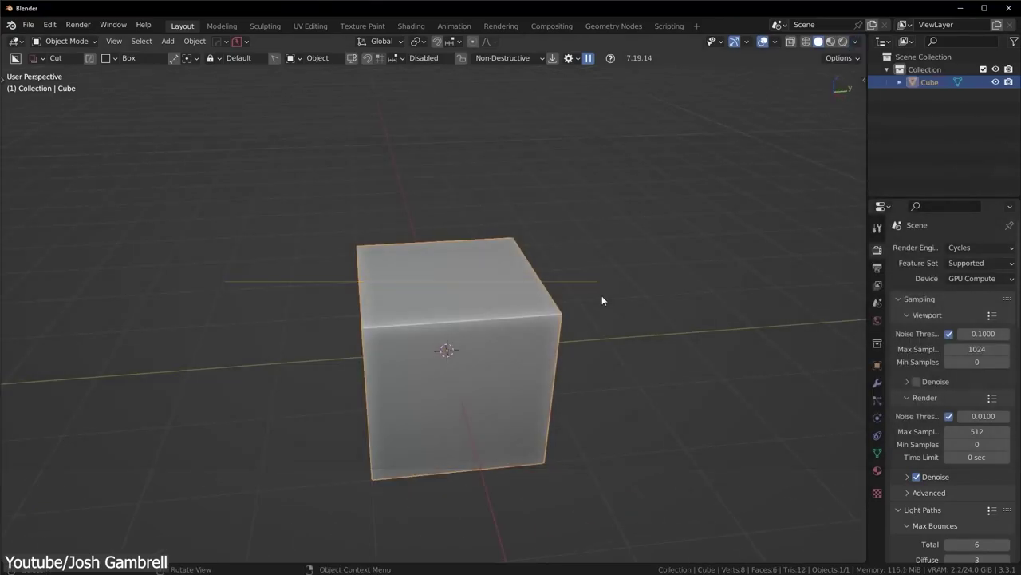
key(KP_3)
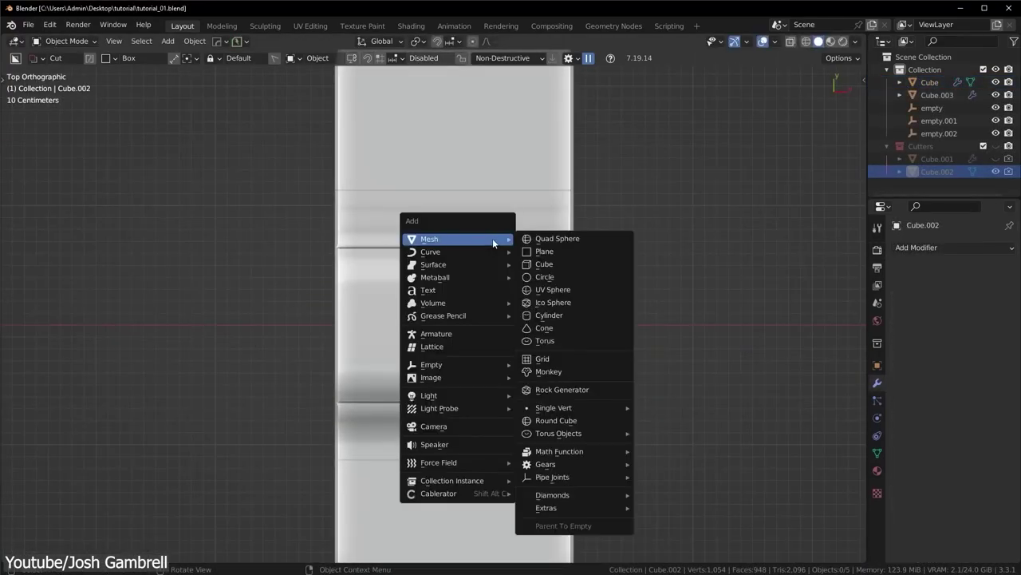
click(543, 264)
key(s)
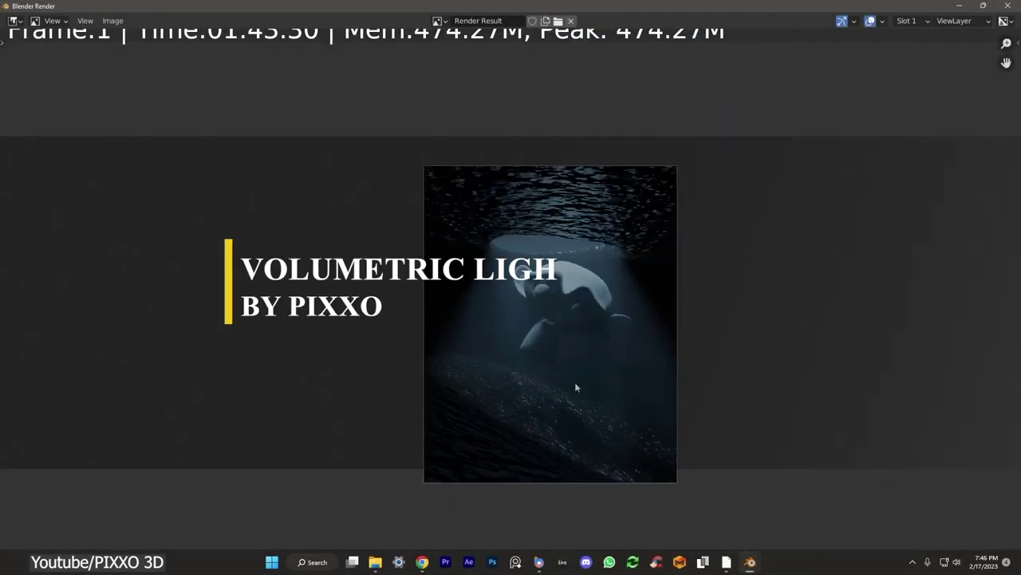
Step: From the camera view, raise and tilt the area light, then render the underwater image
key(Escape)
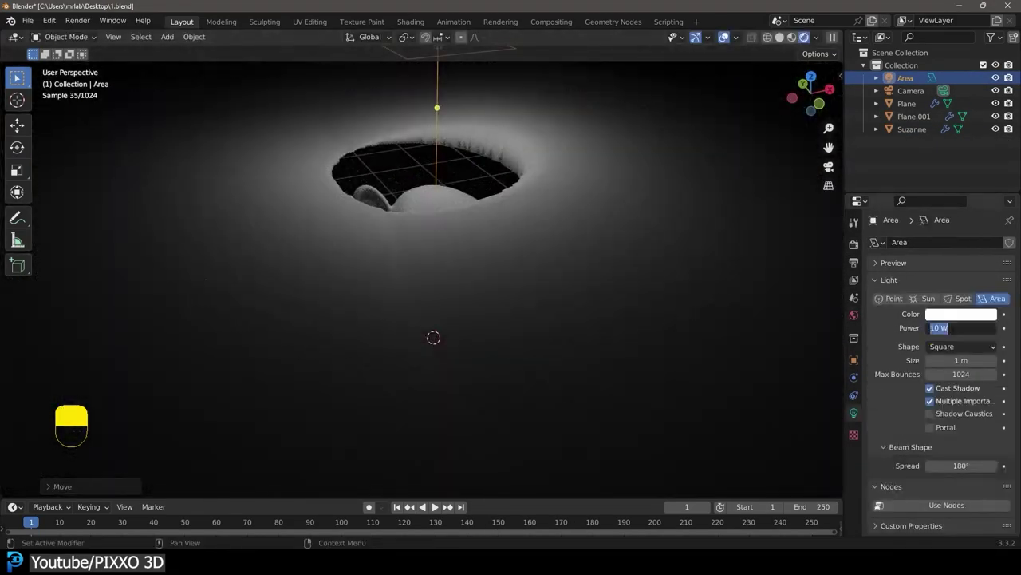
key(KP_0)
key(g)
key(r)
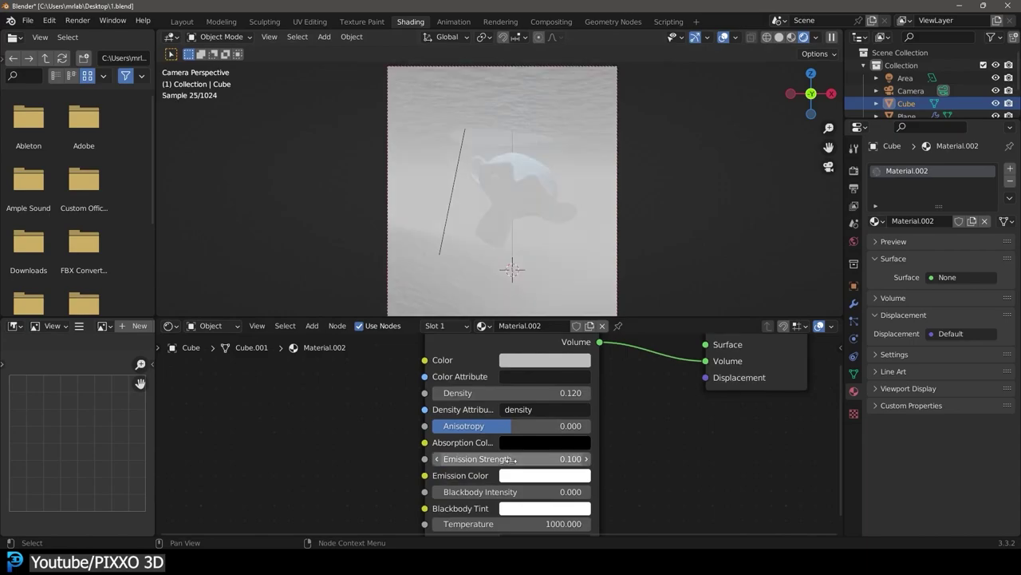
scroll(397, 430, up, 3)
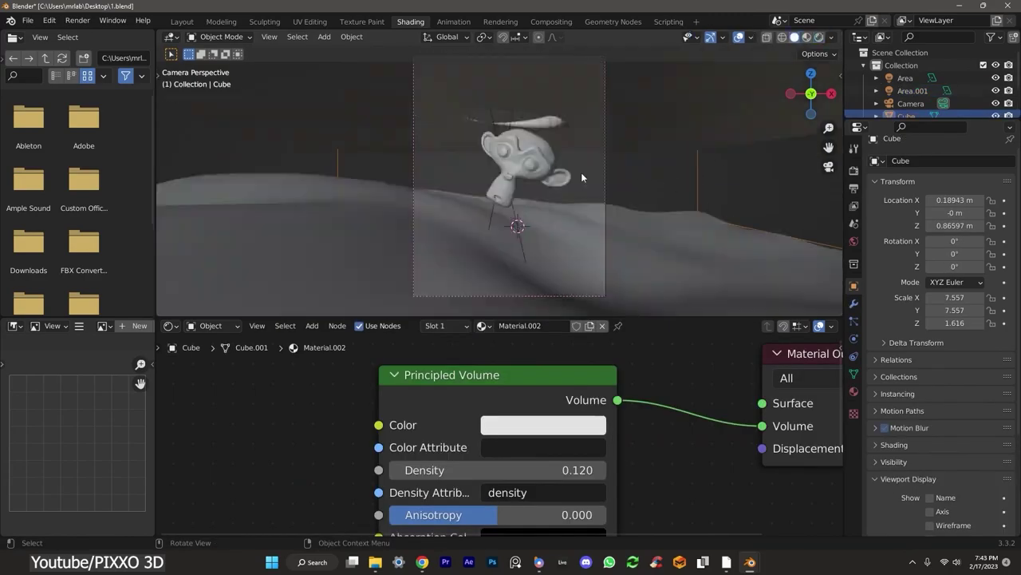
click(77, 20)
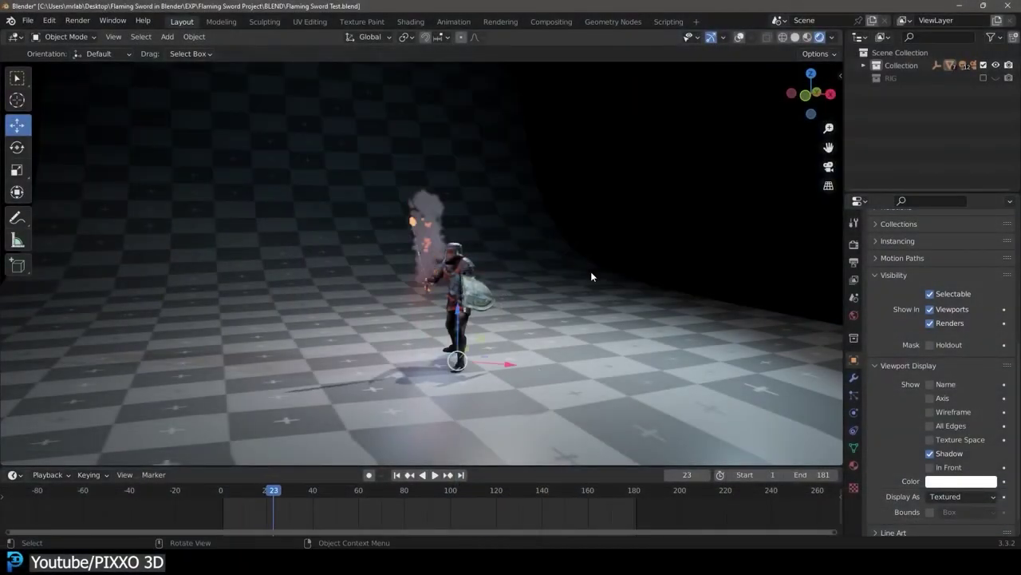
Step: Switch to solid shading and play the smoke simulation from a side view of the knight
middle_drag(591, 276, 583, 280)
key(z)
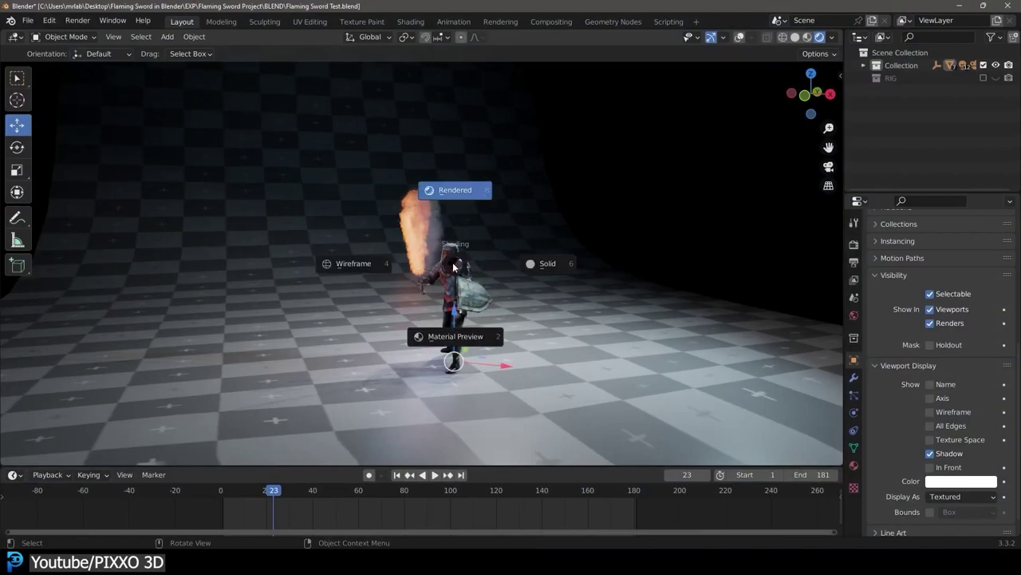
click(571, 265)
mouse_move(463, 242)
middle_down()
mouse_move(394, 249)
mouse_move(598, 198)
middle_up()
scroll(598, 199, up, 4)
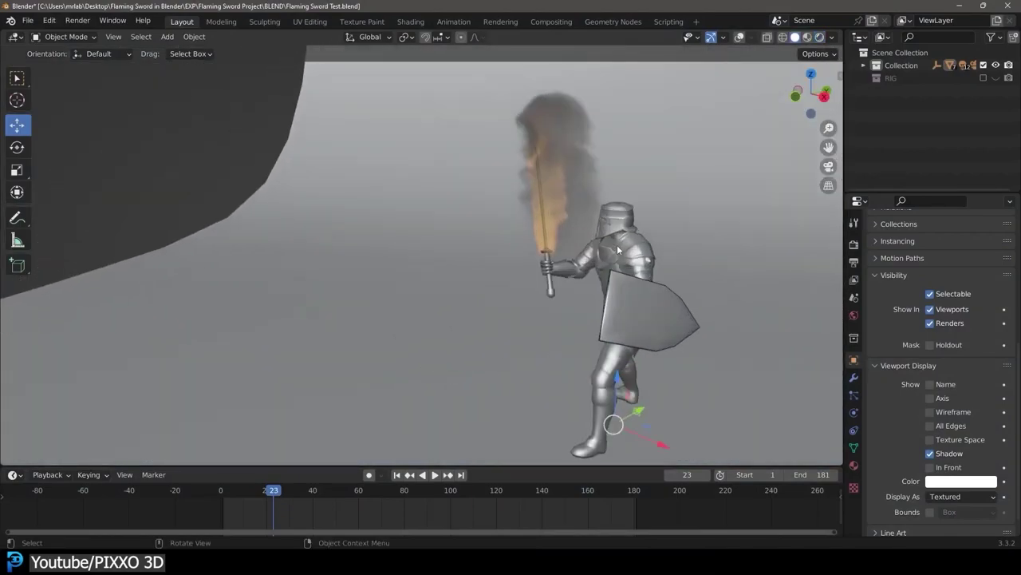
key(space)
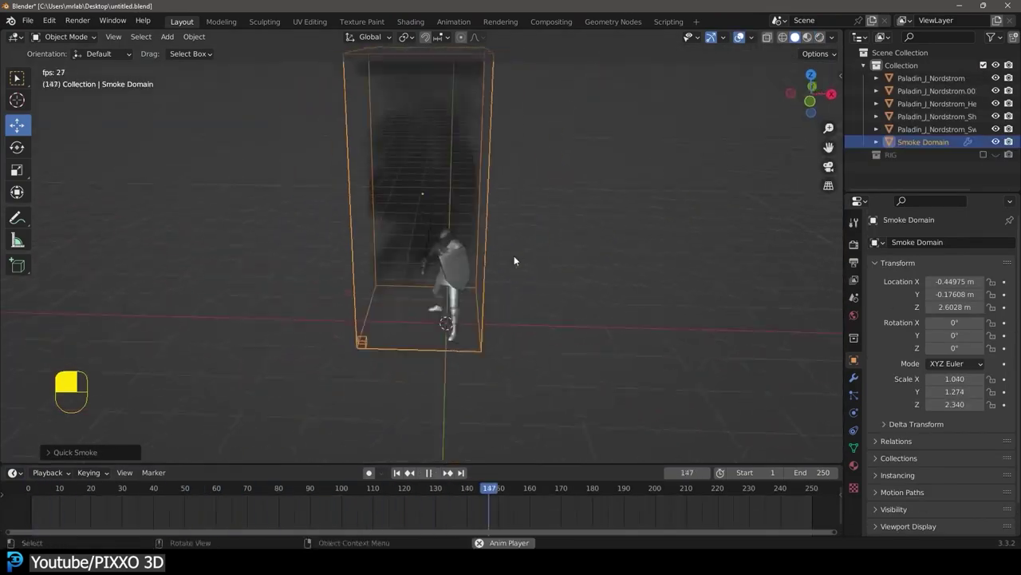
Step: Enlarge the smoke domain box and move the knight inside it
key(Tab)
key(s)
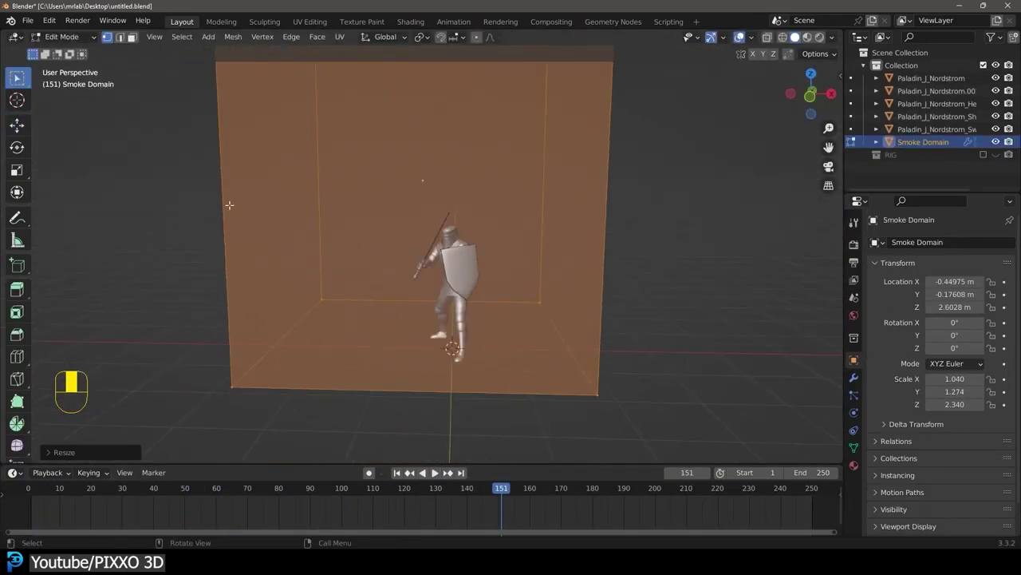
key(Tab)
key(shift+Left)
key(space)
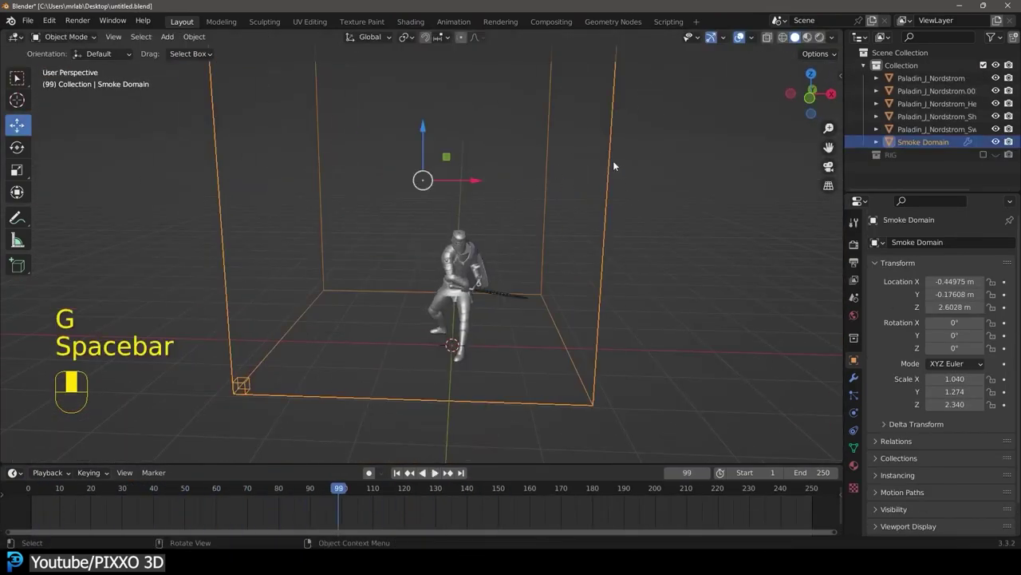
click(854, 413)
key(g)
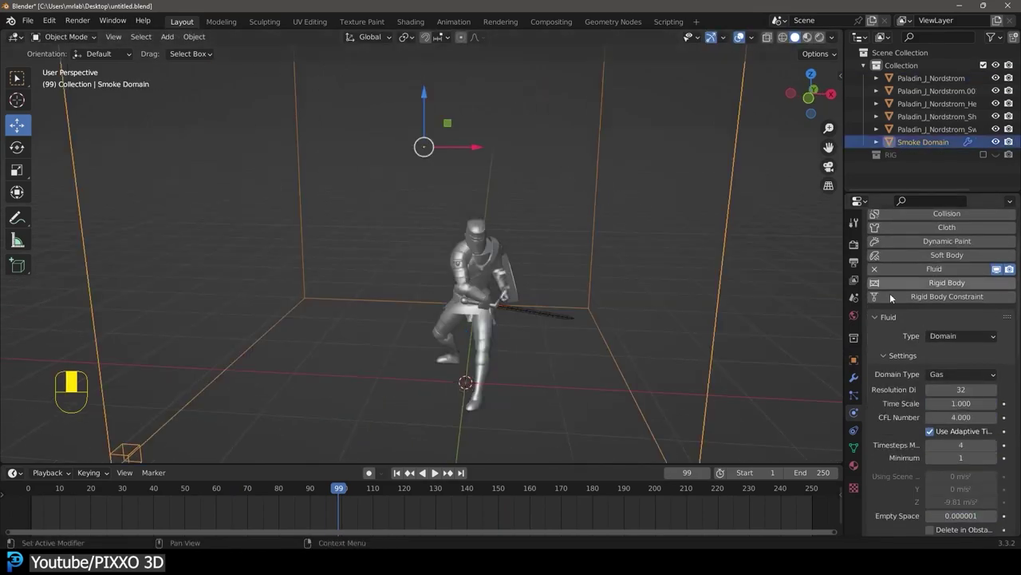
Step: Set the domain resolution divisions, create a new cache folder, and bake the smoke
scroll(957, 399, down, 1)
click(962, 368)
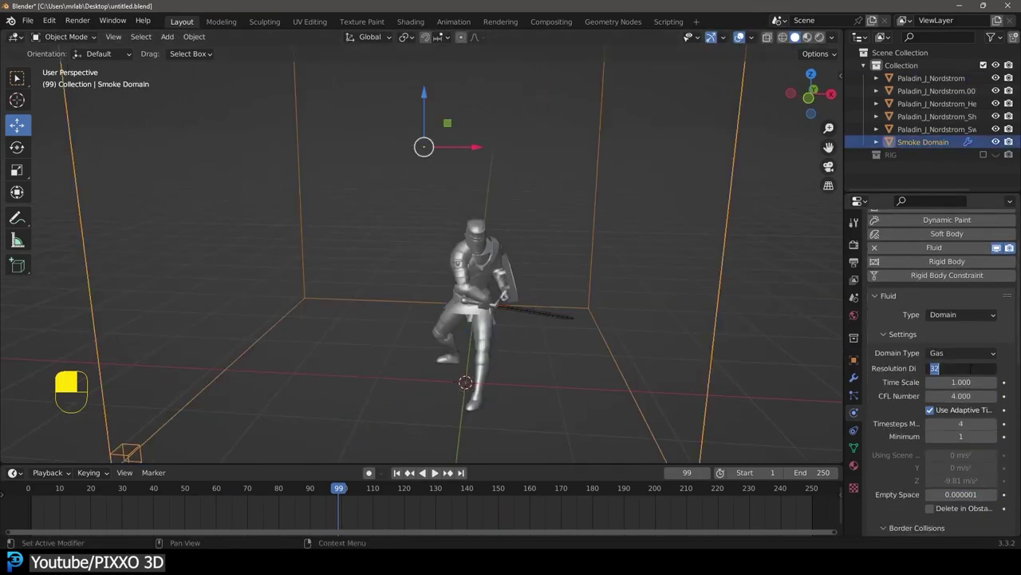
scroll(949, 399, down, 12)
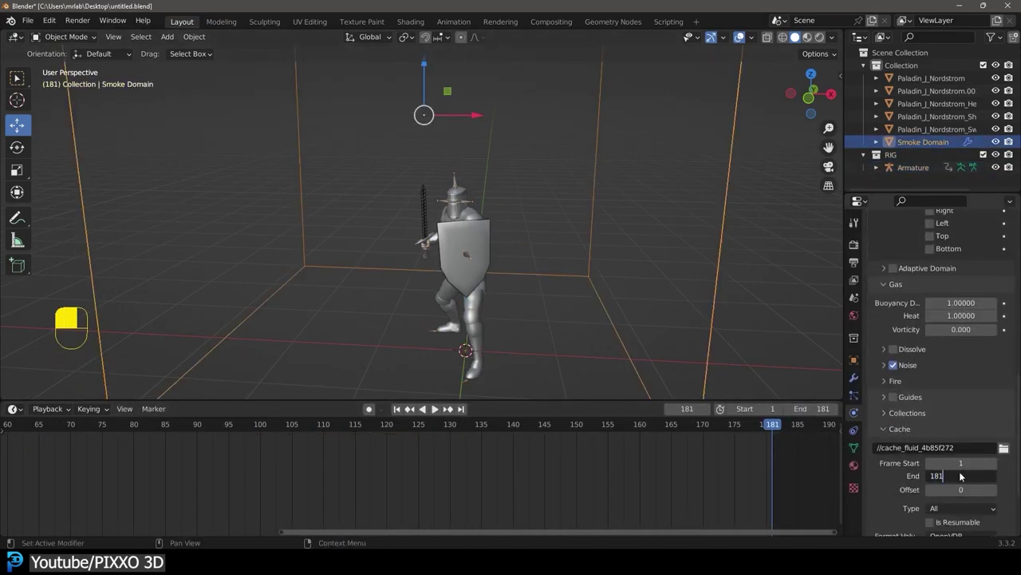
click(1004, 447)
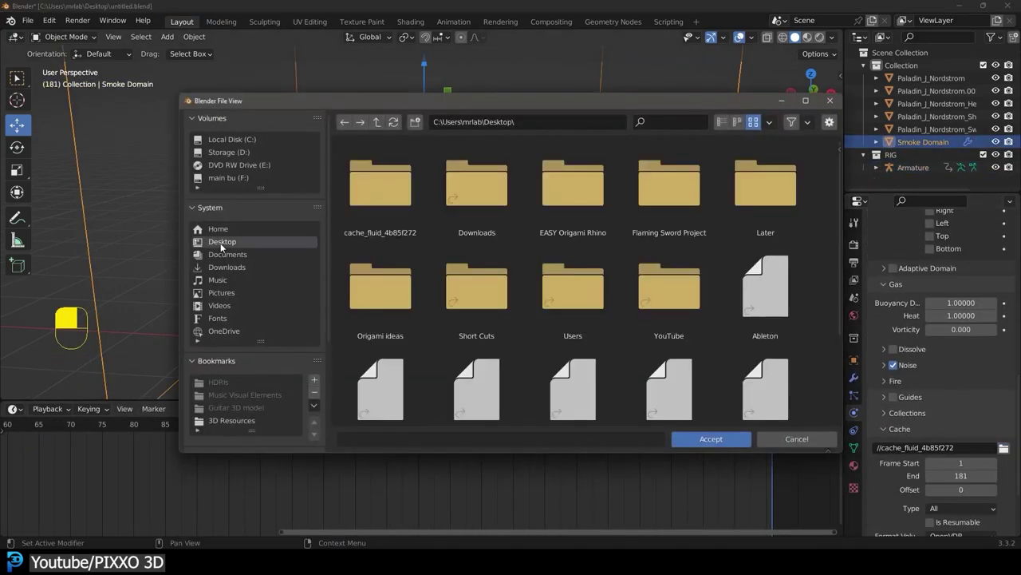
click(415, 121)
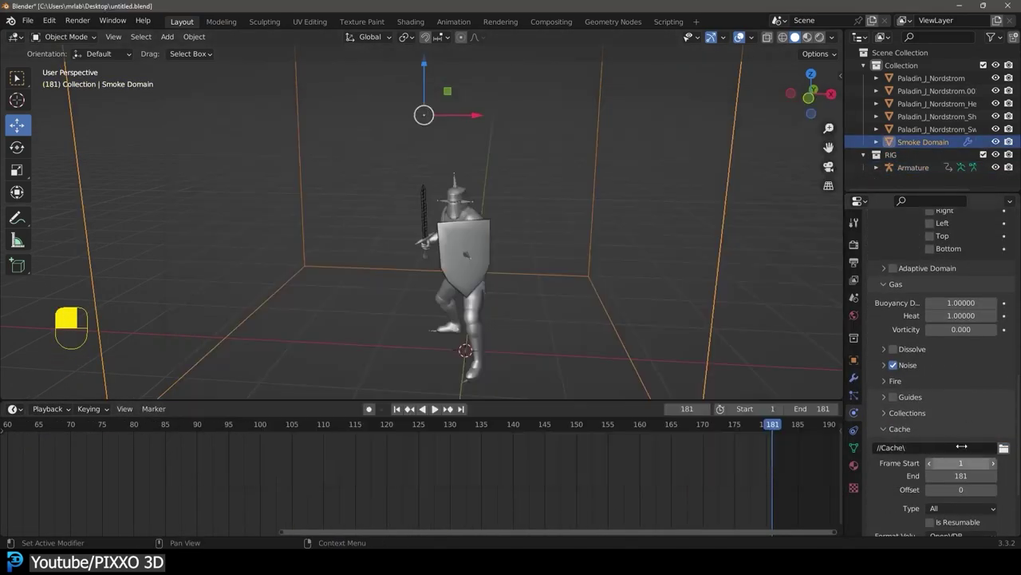
scroll(938, 444, down, 3)
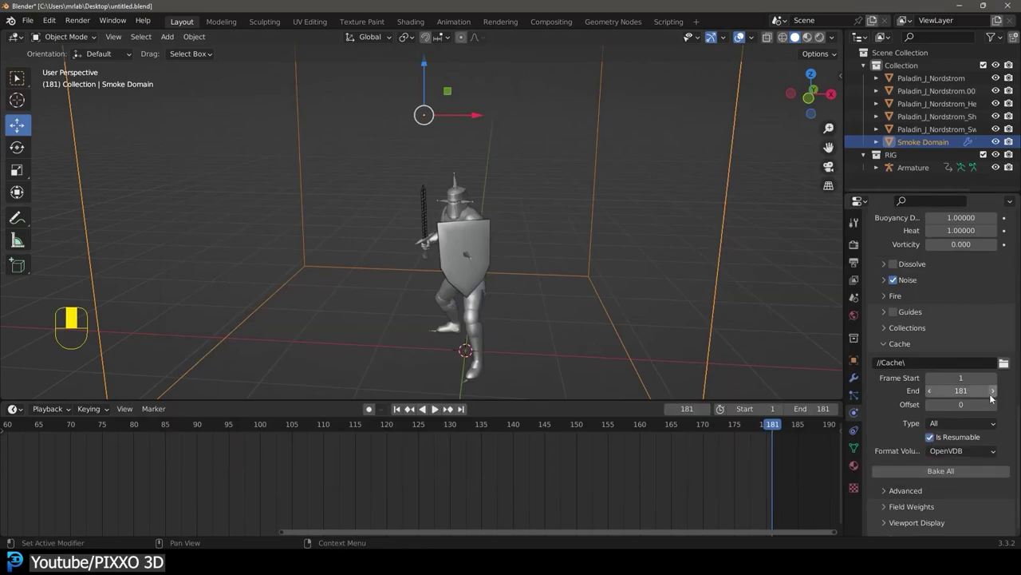
click(948, 473)
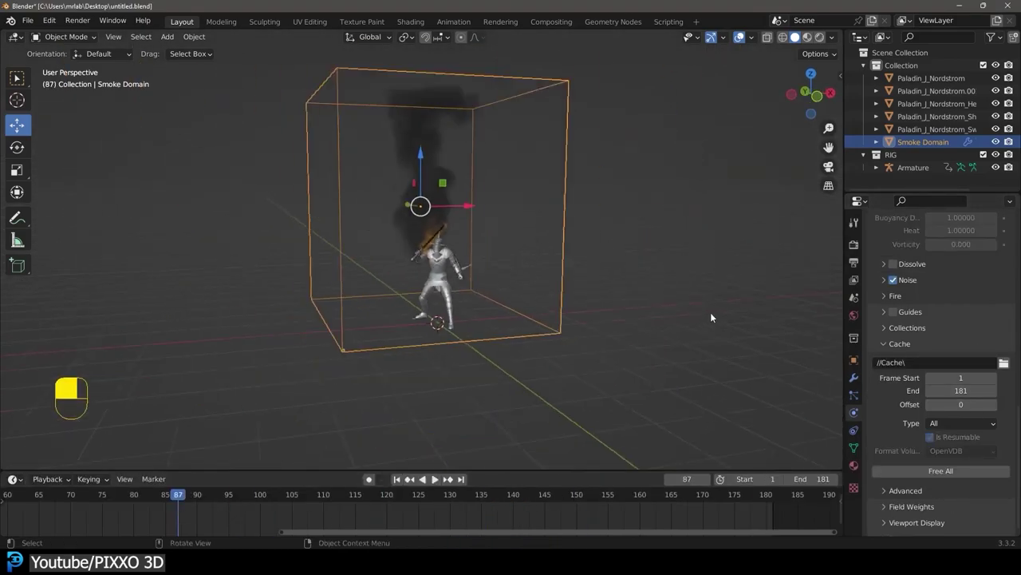
Step: Set the volumetric tile size to 2 px and volumetric samples to 100
middle_drag(710, 312, 491, 200)
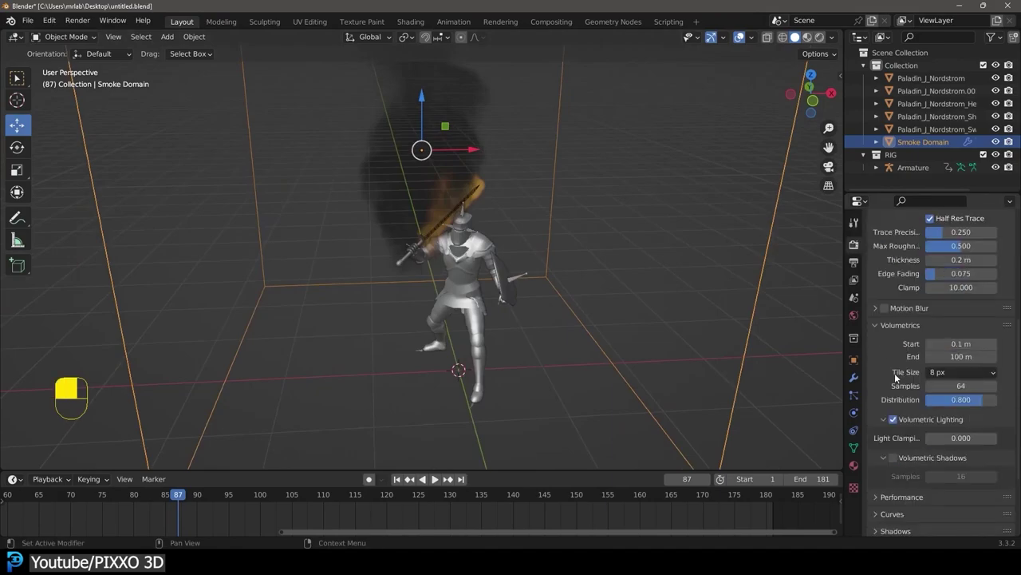
click(961, 372)
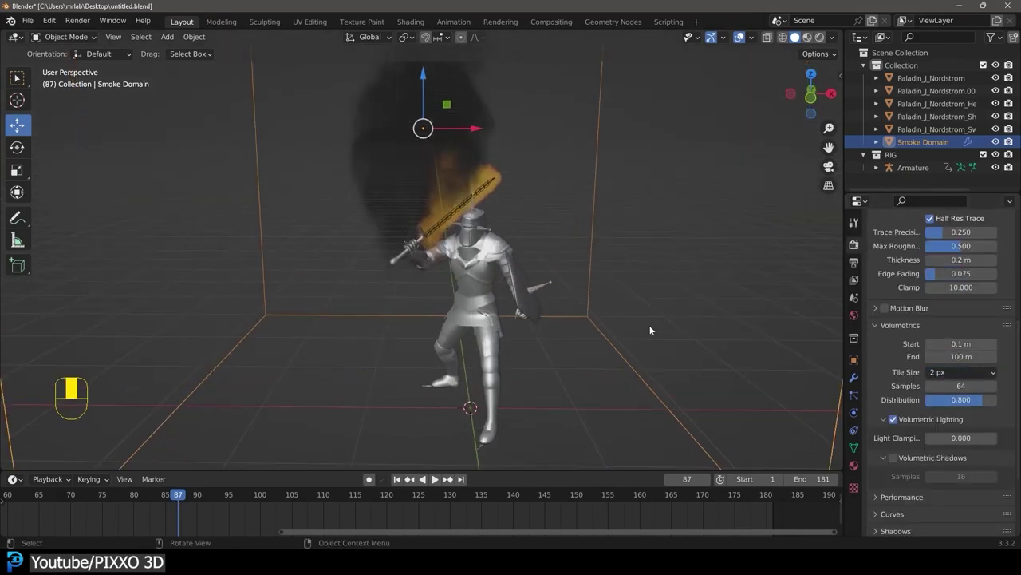
text(100)
key(Return)
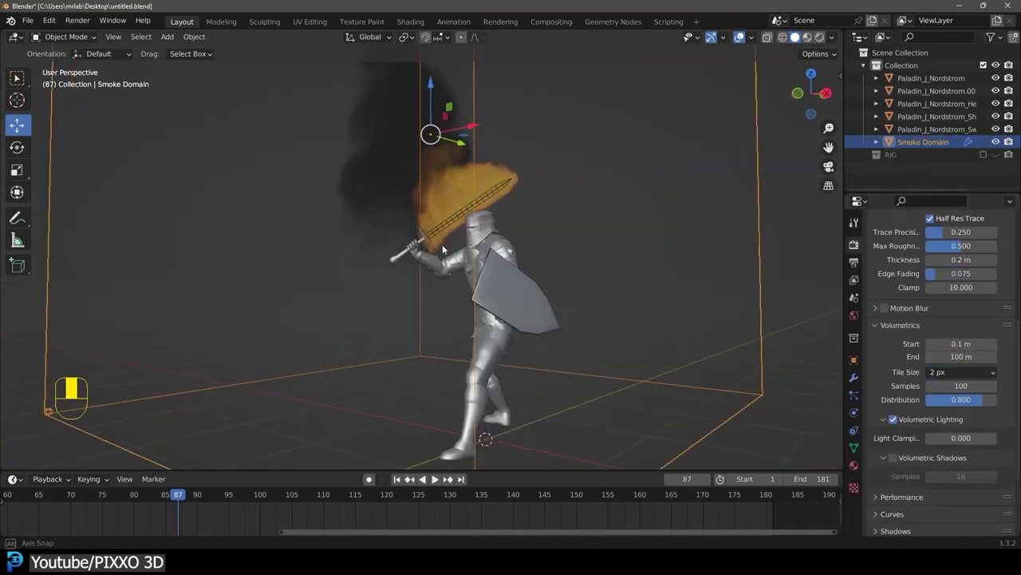
Step: Add and rotate area lights from the front view and preview in rendered shading
key(KP_1)
key(shift+a)
click(543, 379)
key(r)
click(518, 255)
key(z)
click(526, 182)
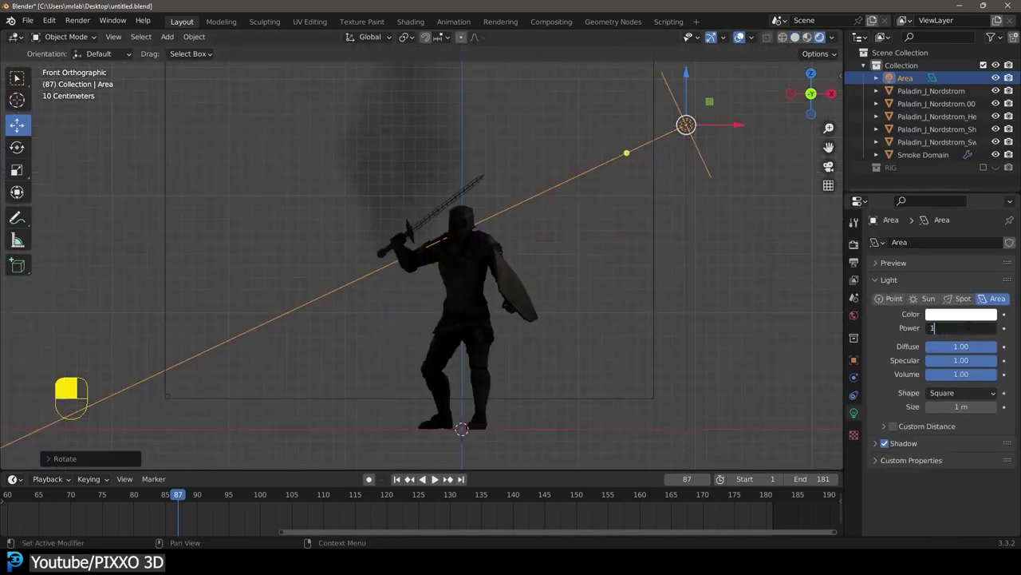
key(KP_7)
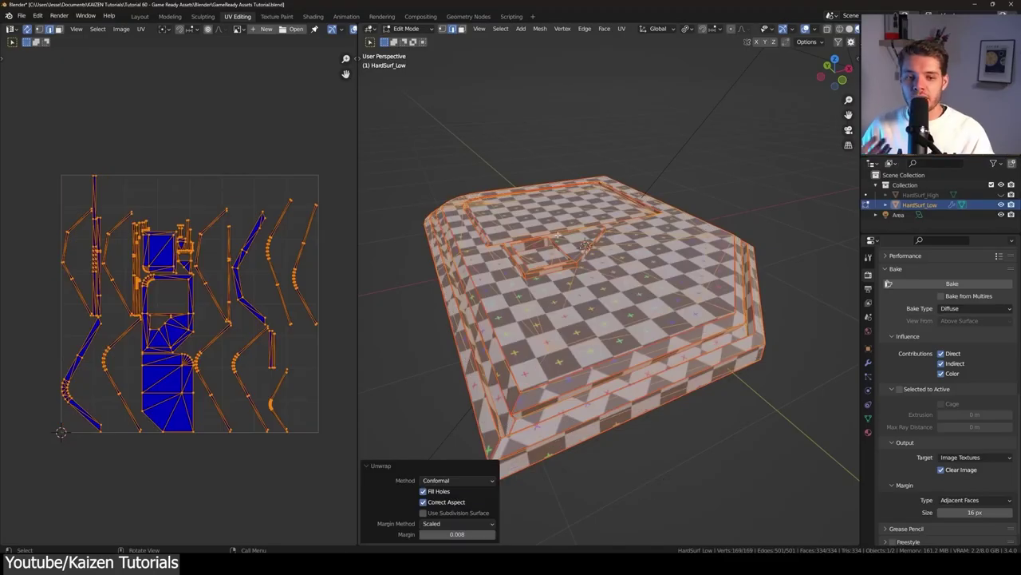
Step: Mark sharp edges as seams and unwrap the low-poly mesh with the Conformal method
click(456, 480)
click(449, 499)
key(KP_7)
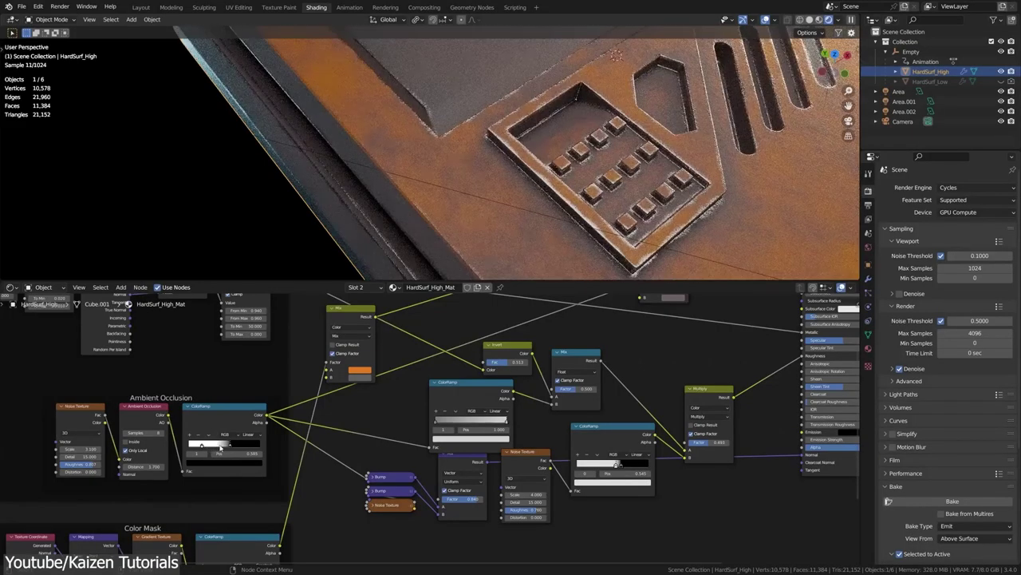
Step: Nudge the ambient occlusion colour ramp stop to tweak the mask
click(206, 447)
drag(211, 449, 210, 449)
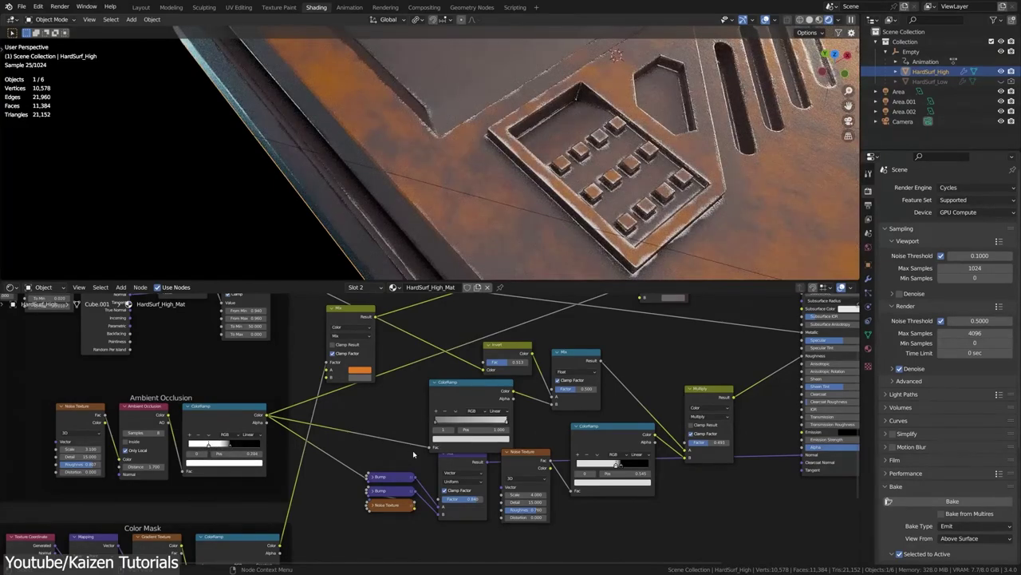
middle_drag(414, 454, 343, 383)
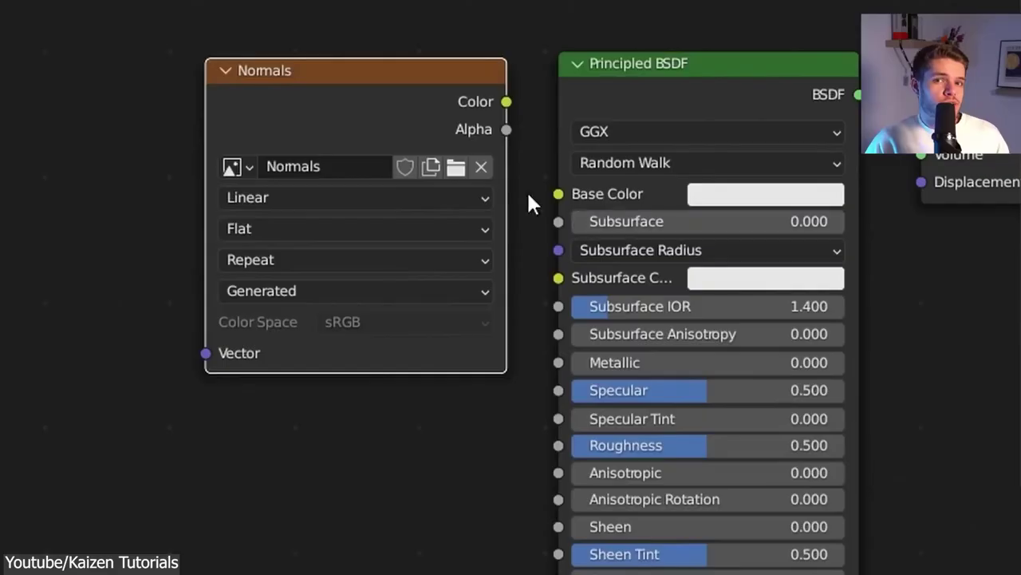
Step: Replace the Normals image with a new 'Ambient O' image, bake Ambient Occlusion, and save it
click(479, 166)
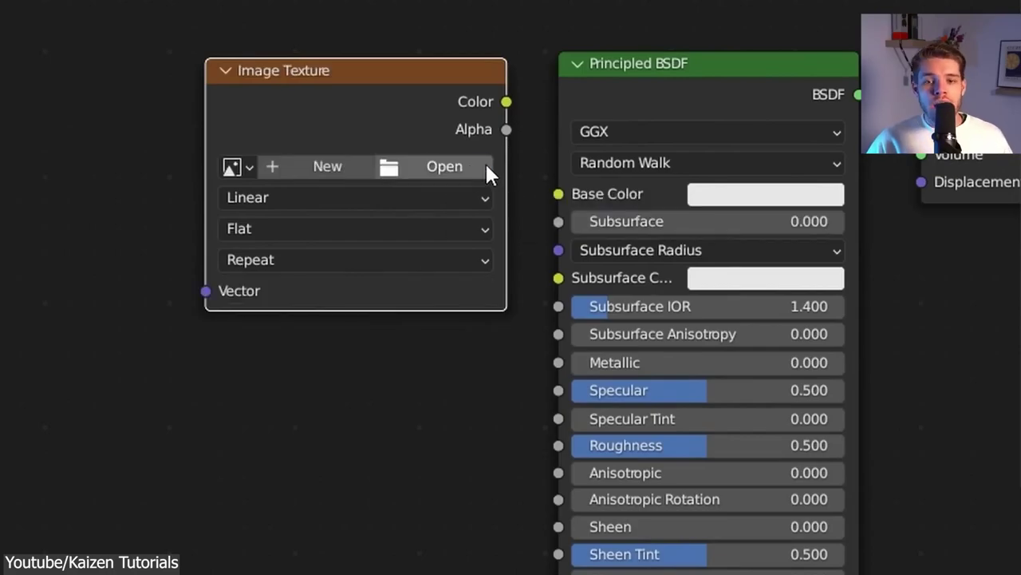
click(327, 166)
click(394, 214)
text(Ambient Occlusion)
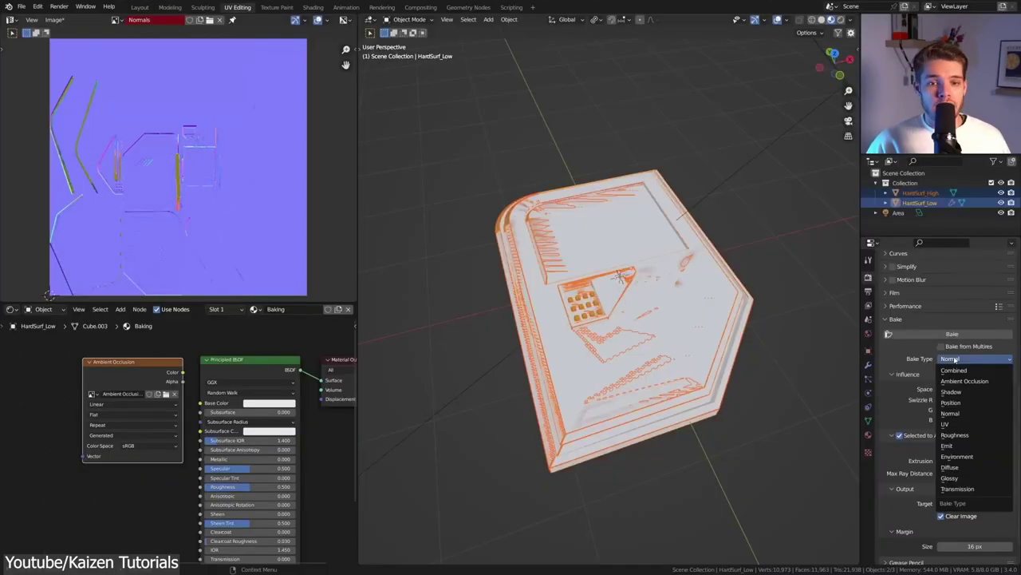
click(954, 381)
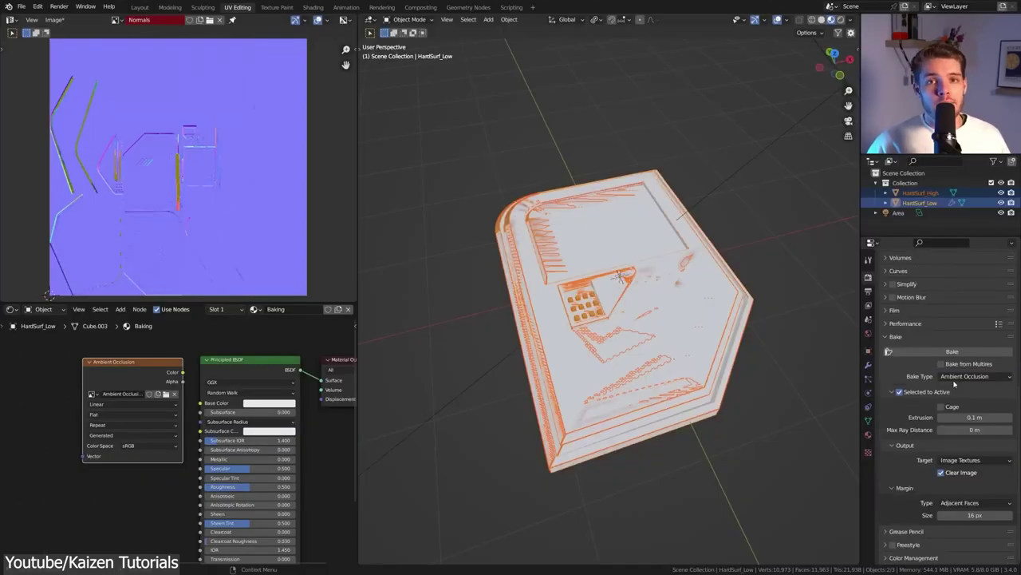
click(952, 353)
click(54, 19)
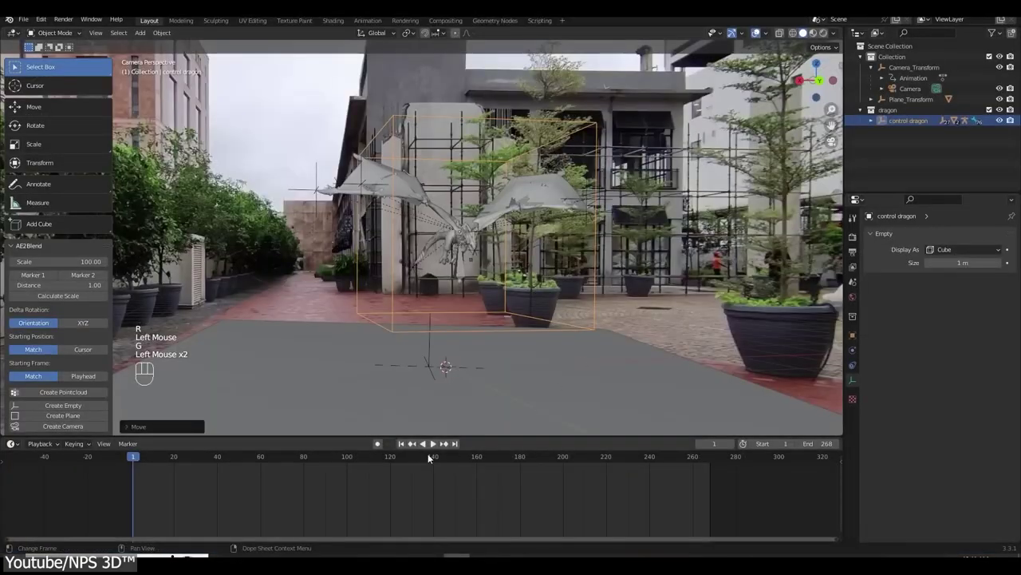
Step: Apply the smoke domain's scale and replay the animation so smoke appears
click(432, 444)
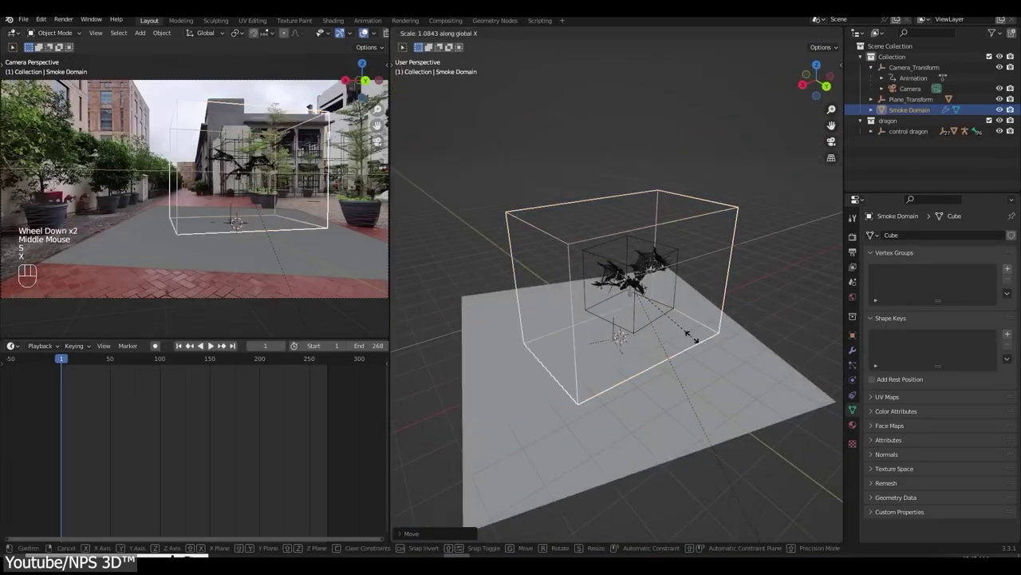
click(693, 336)
middle_drag(692, 336, 696, 312)
scroll(697, 312, up, 1)
key(ctrl+a)
click(702, 319)
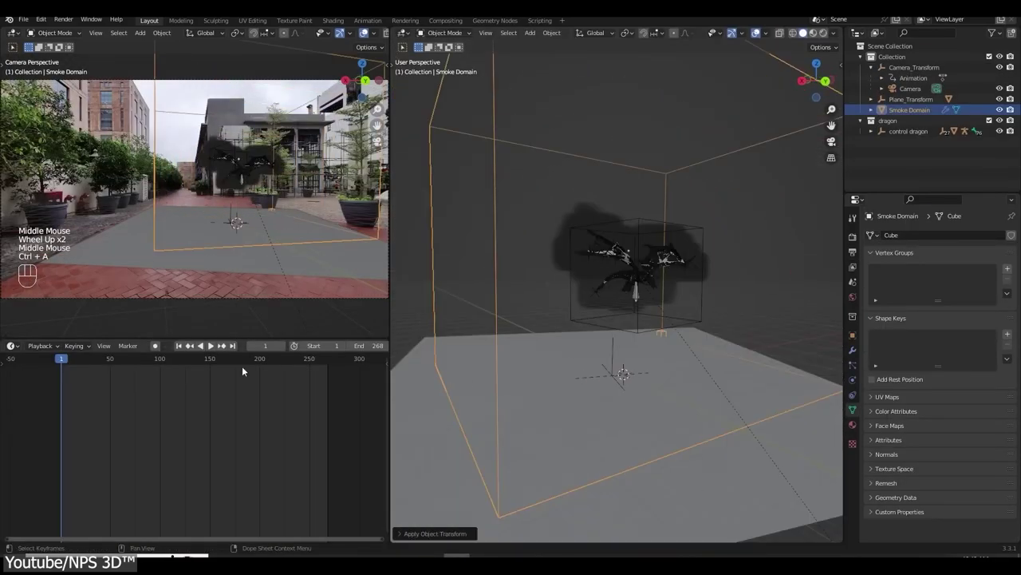
click(210, 346)
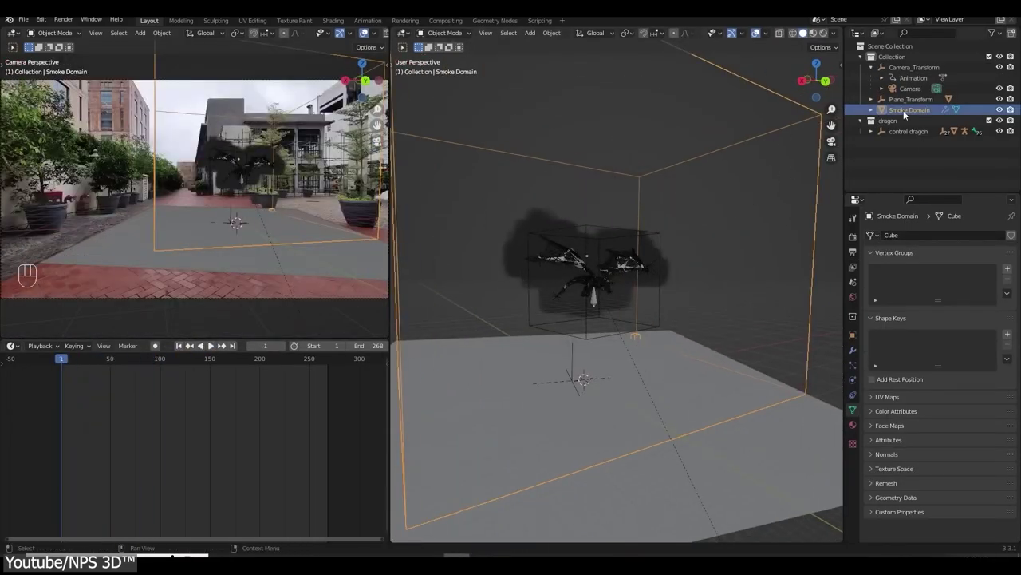
Step: Try a Fluid Domain resolution of 128, then bring the divisions back to 64
click(946, 110)
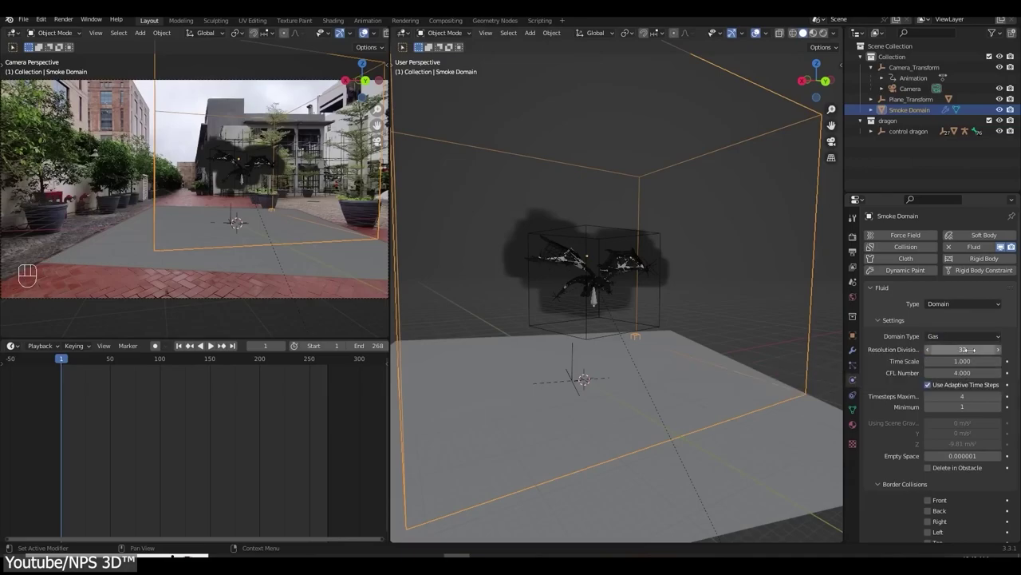
scroll(559, 246, up, 3)
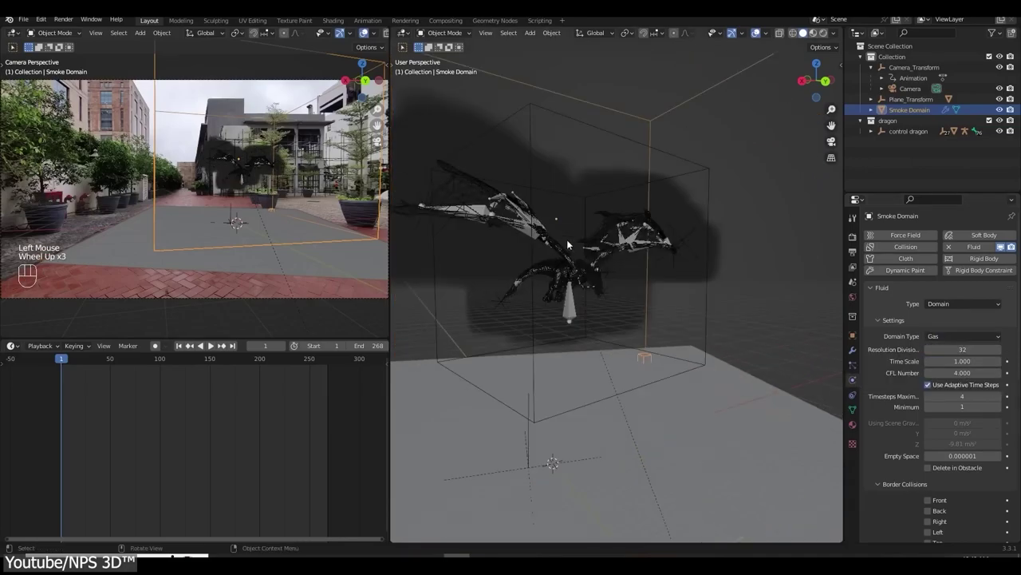
key(BackSpace)
key(BackSpace)
text(128)
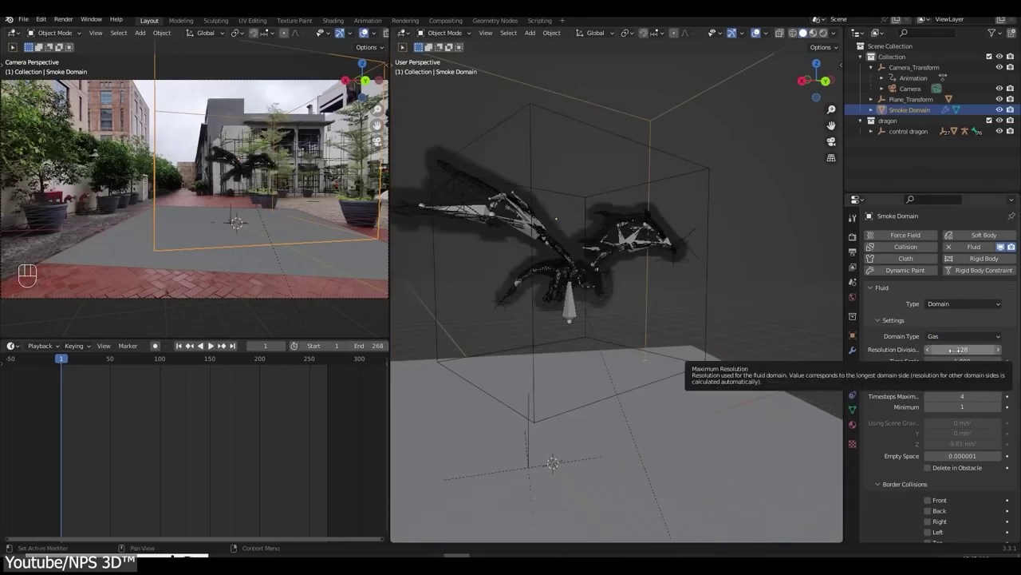
drag(954, 349, 920, 369)
scroll(964, 397, down, 5)
middle_drag(606, 263, 627, 274)
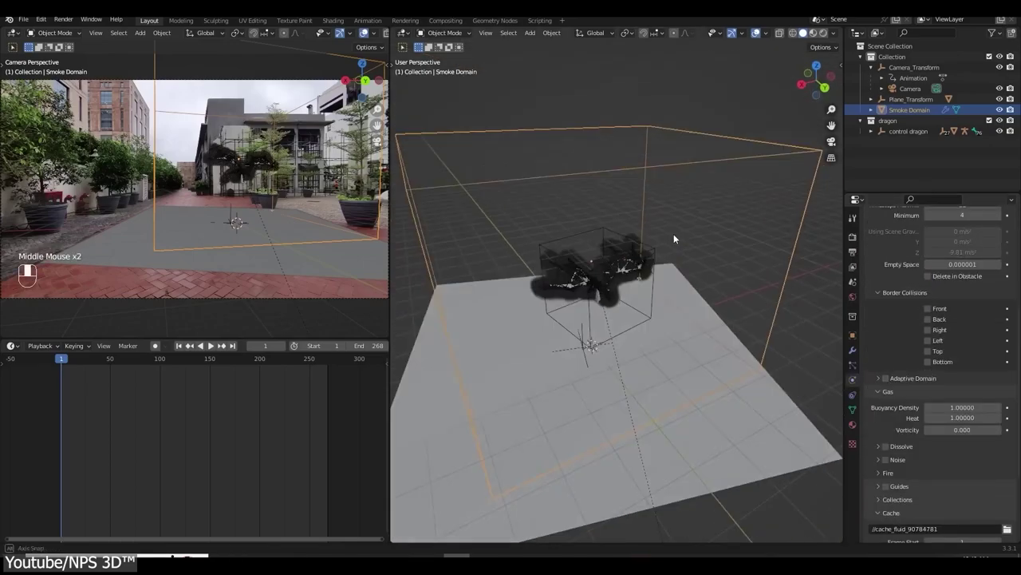
key(s)
click(626, 274)
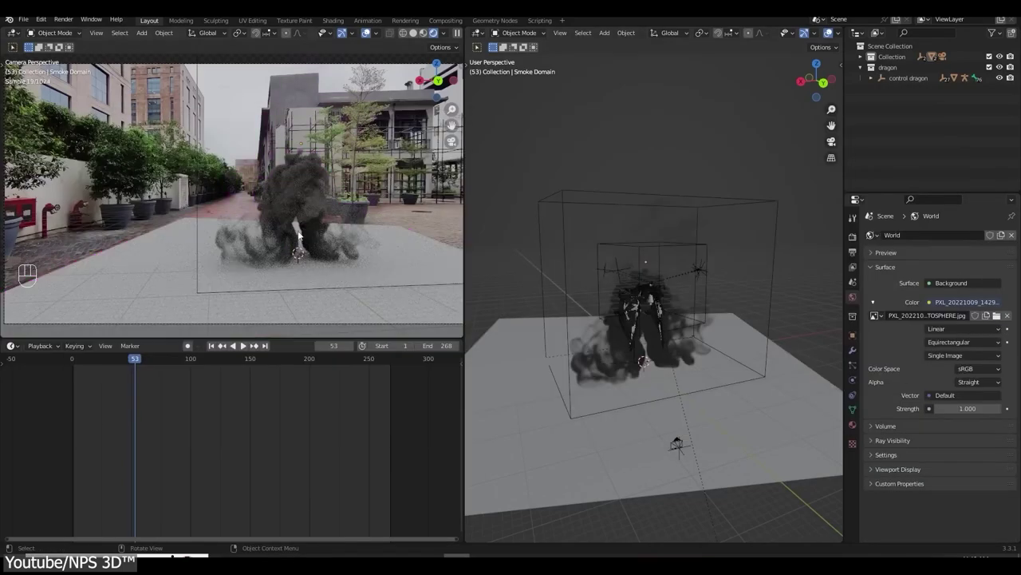
Step: Set the world background strength to 3 and reframe the rendered camera view on the smoke
text(3)
key(Return)
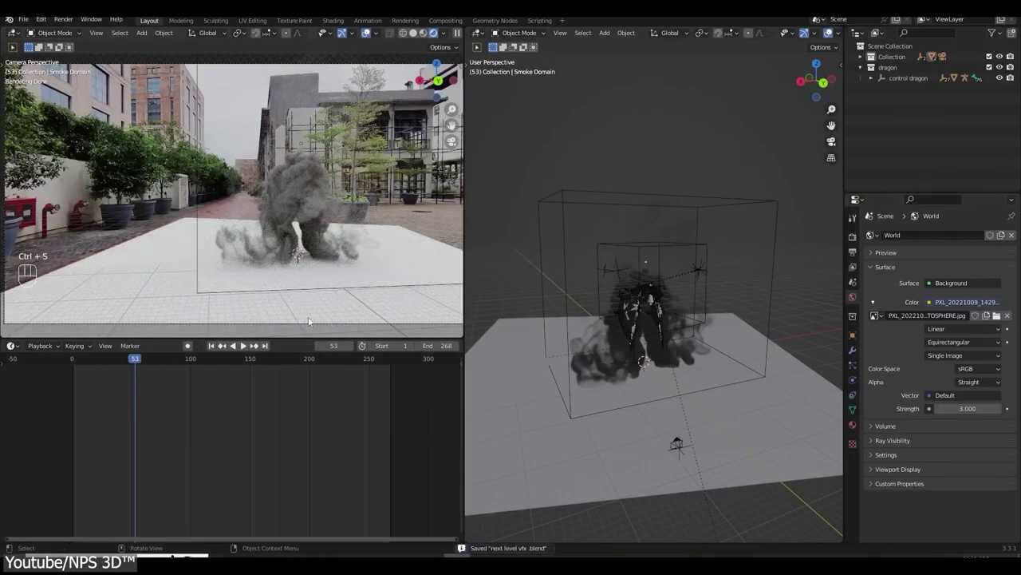
middle_drag(686, 344, 733, 310)
scroll(637, 396, down, 3)
middle_drag(638, 396, 682, 381)
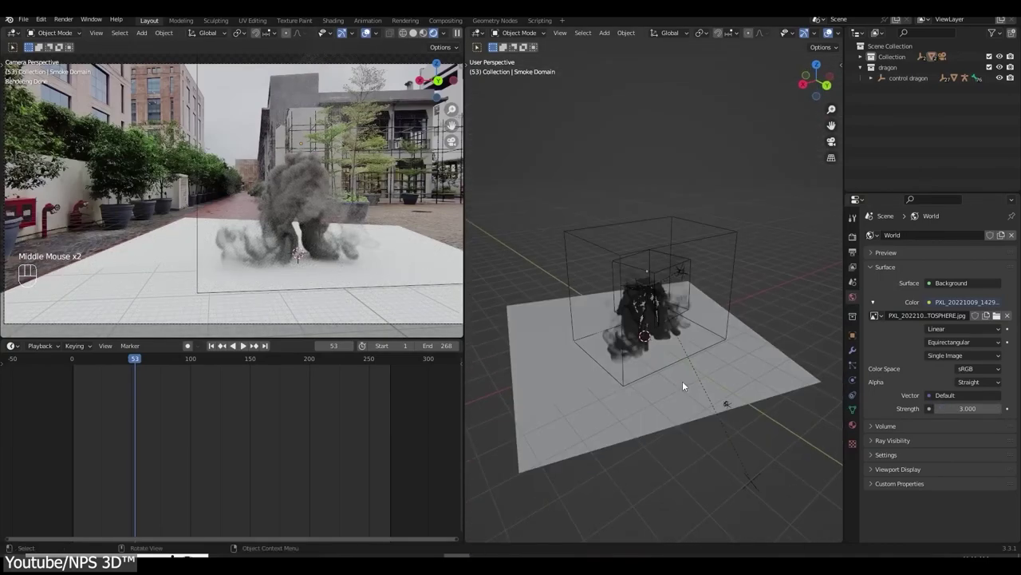
click(683, 381)
scroll(281, 263, down, 2)
shift+middle_drag(281, 264, 264, 265)
middle_drag(501, 351, 502, 335)
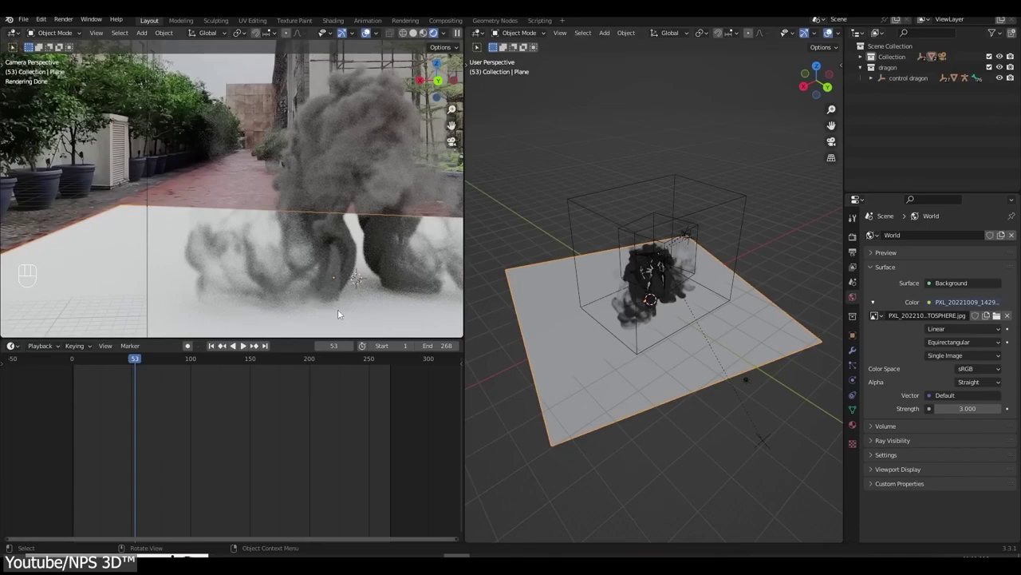
click(911, 426)
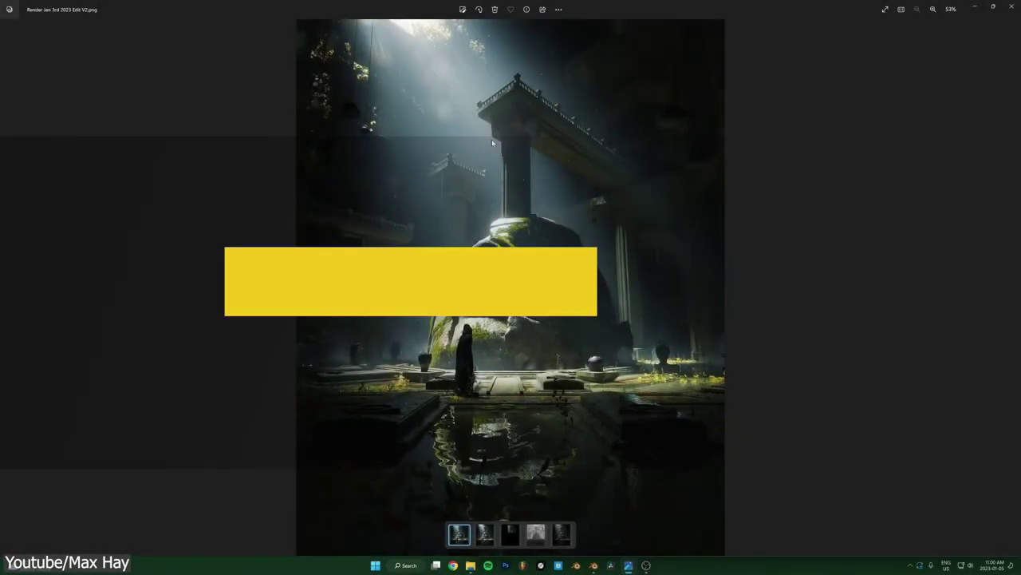
Step: Step forward through the render images to the last one, Render Jan 3rd 2023.png
key(Right)
key(Right)
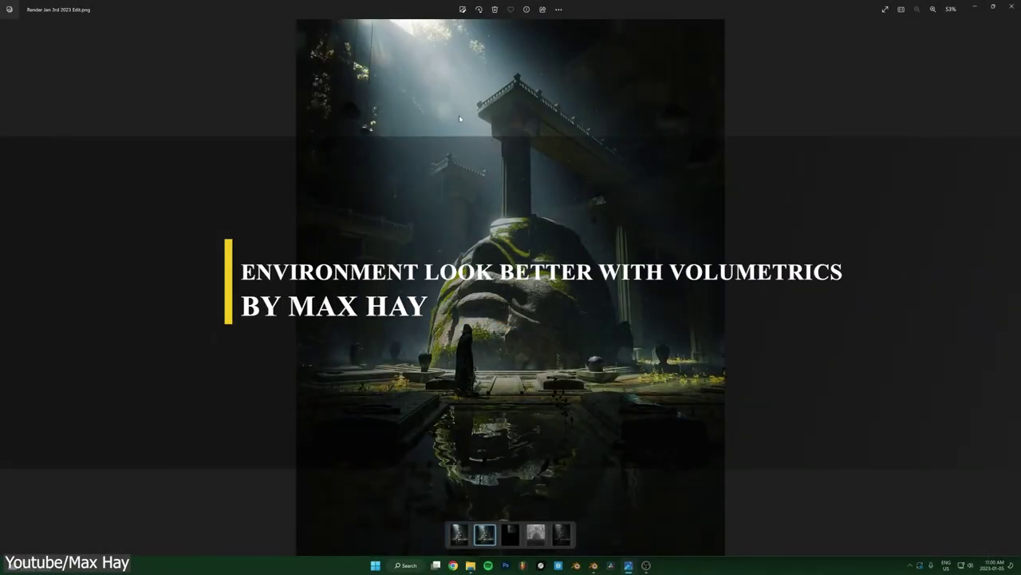
key(Right)
key(Right)
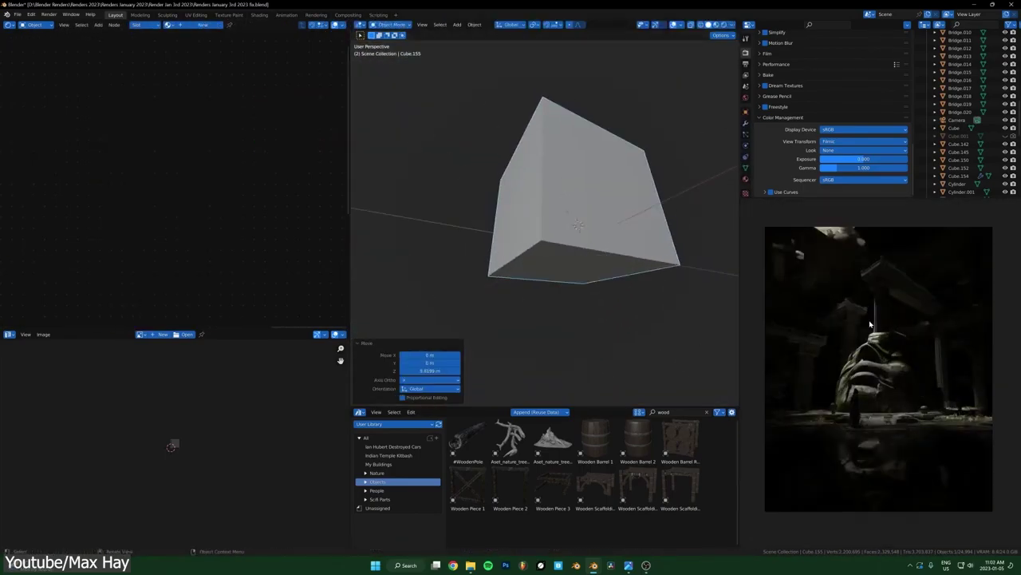
Step: Set the Volume Scatter density to 0.005 and raise Anisotropy to about 0.75
scroll(152, 156, up, 3)
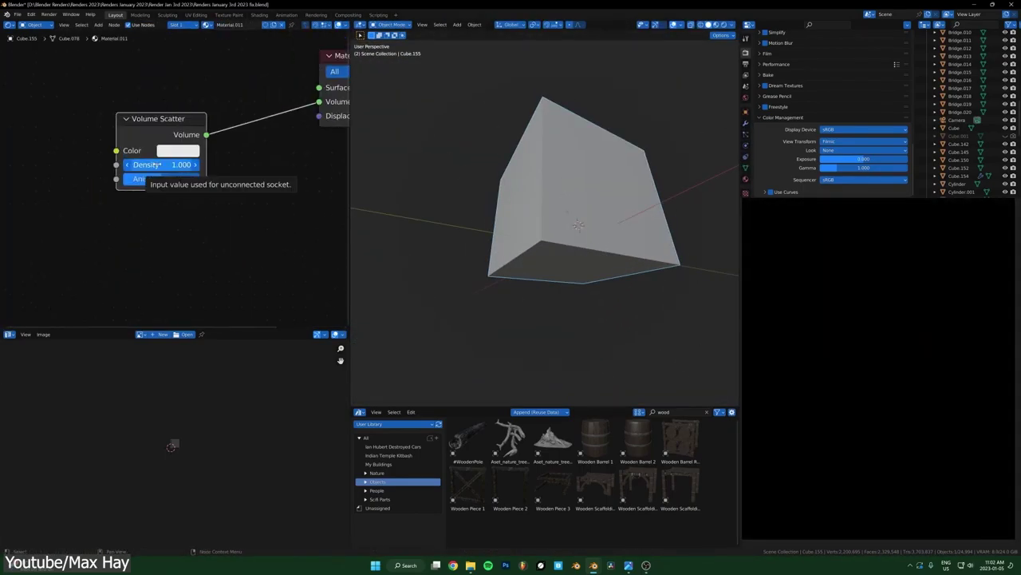
text(0.01)
key(Return)
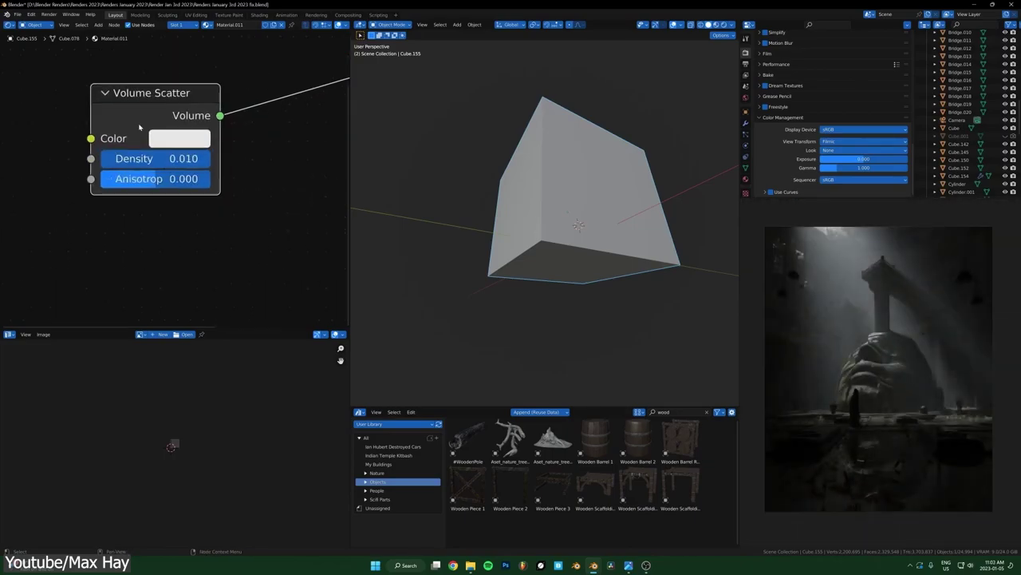
drag(159, 179, 191, 179)
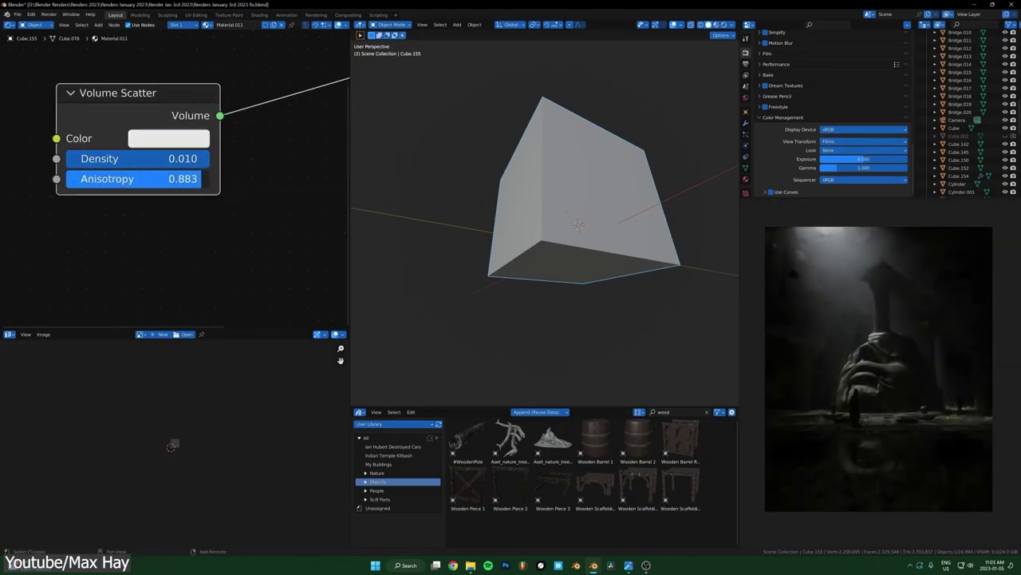
drag(191, 178, 209, 179)
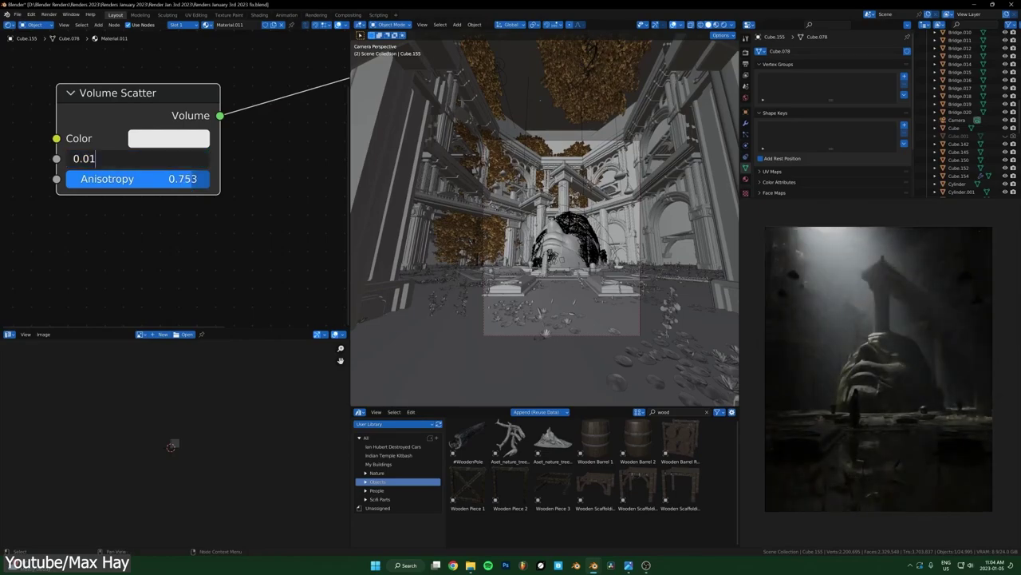
text(0.005)
key(Return)
Step: Set the cube's viewport Display As option to Bounds
scroll(176, 159, down, 2)
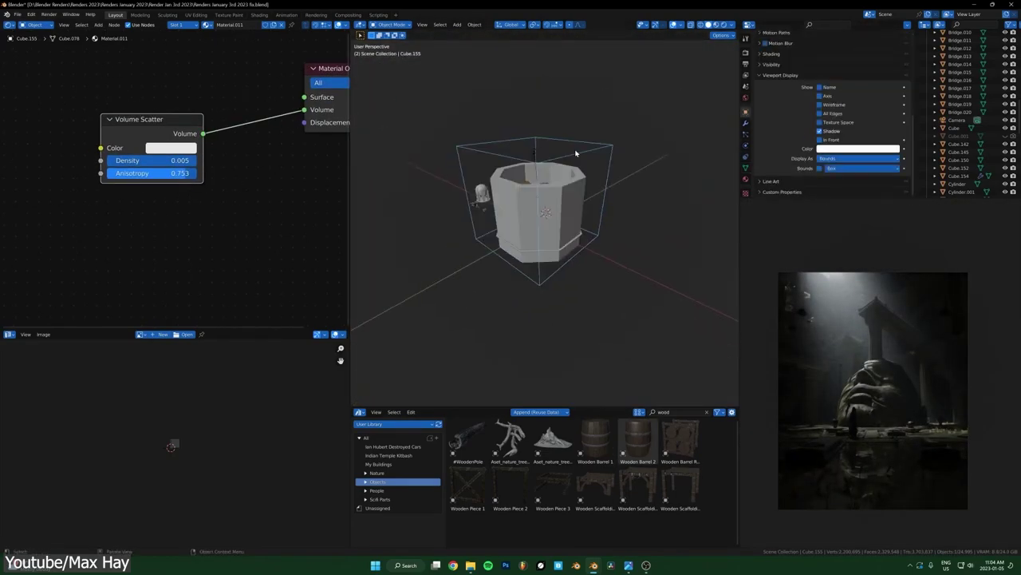
click(746, 113)
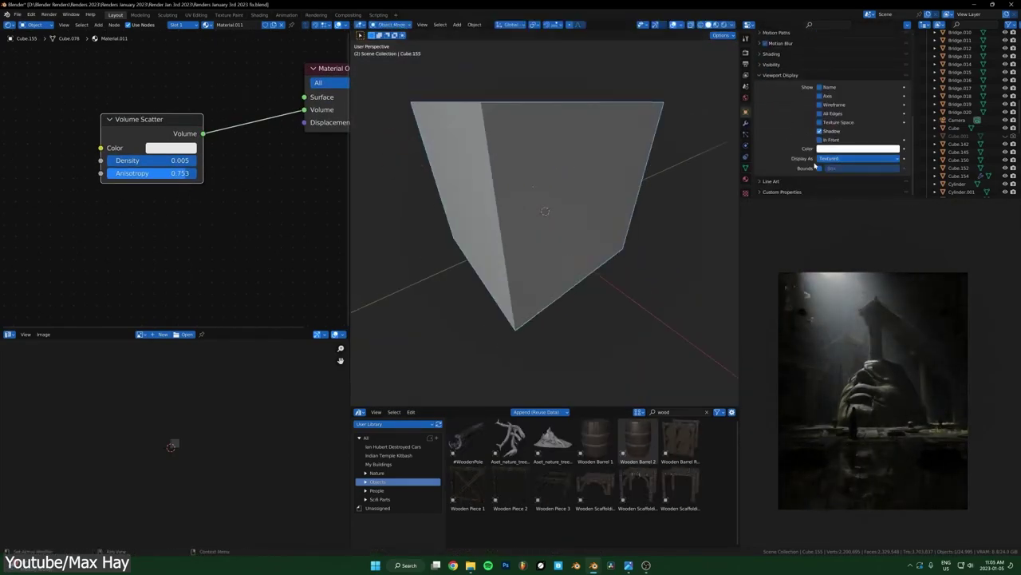
right_click(834, 160)
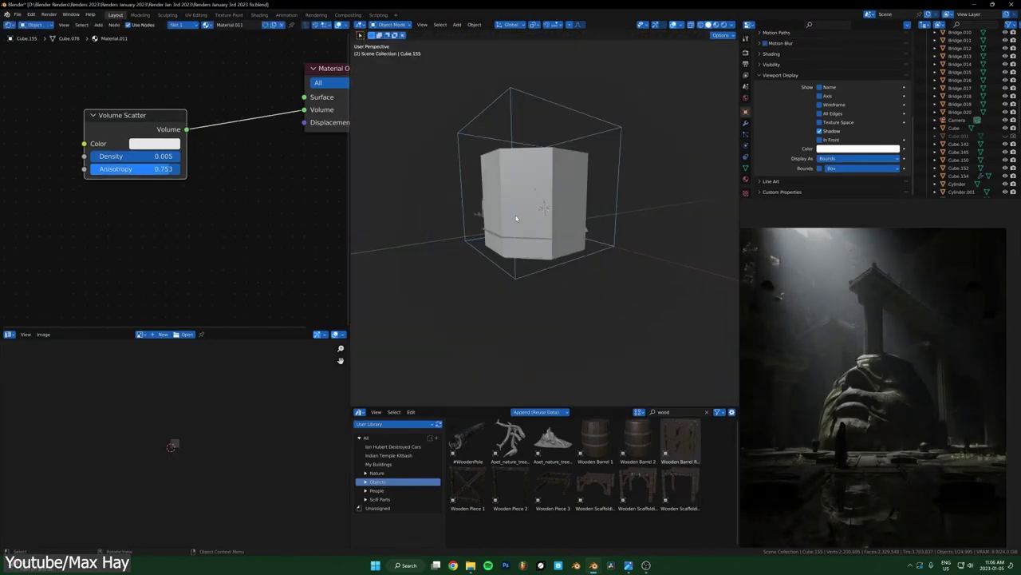
scroll(535, 203, up, 4)
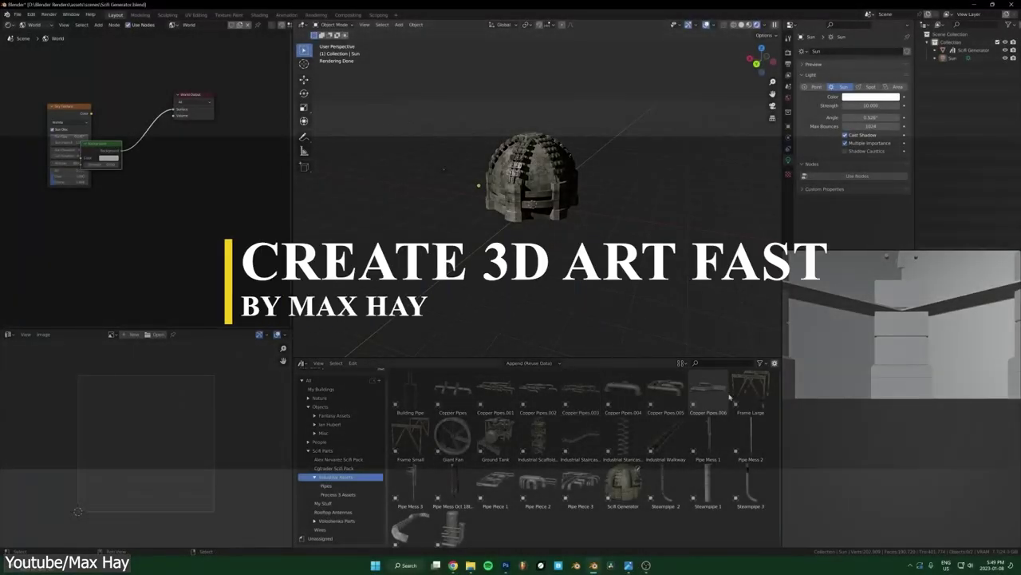
Step: Place the Frame Large, Industrial Walkway and Industrial Scaffolding assets beside the dome
drag(558, 213, 604, 221)
scroll(601, 252, up, 5)
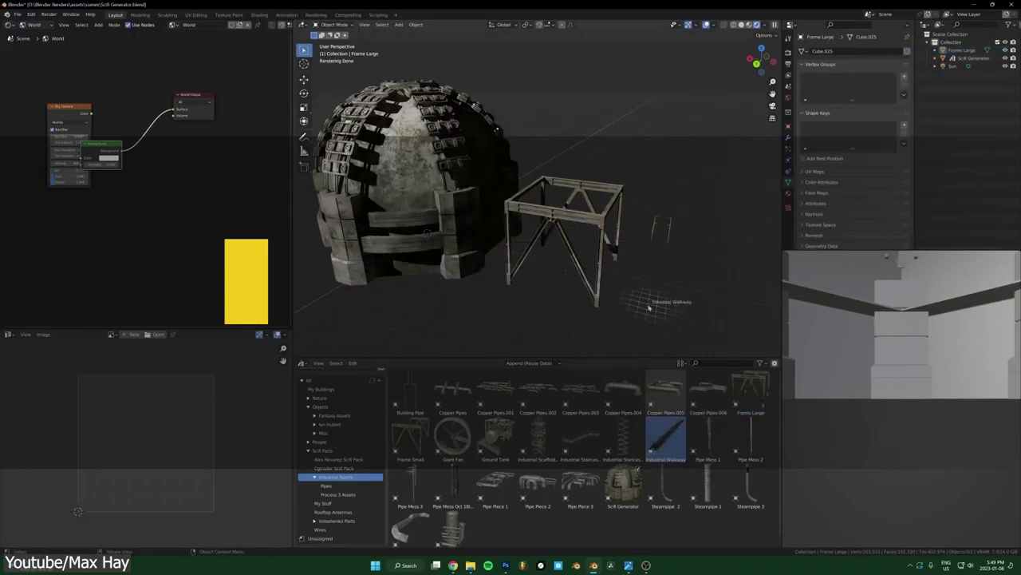
drag(648, 307, 650, 310)
drag(538, 437, 710, 228)
scroll(714, 226, down, 3)
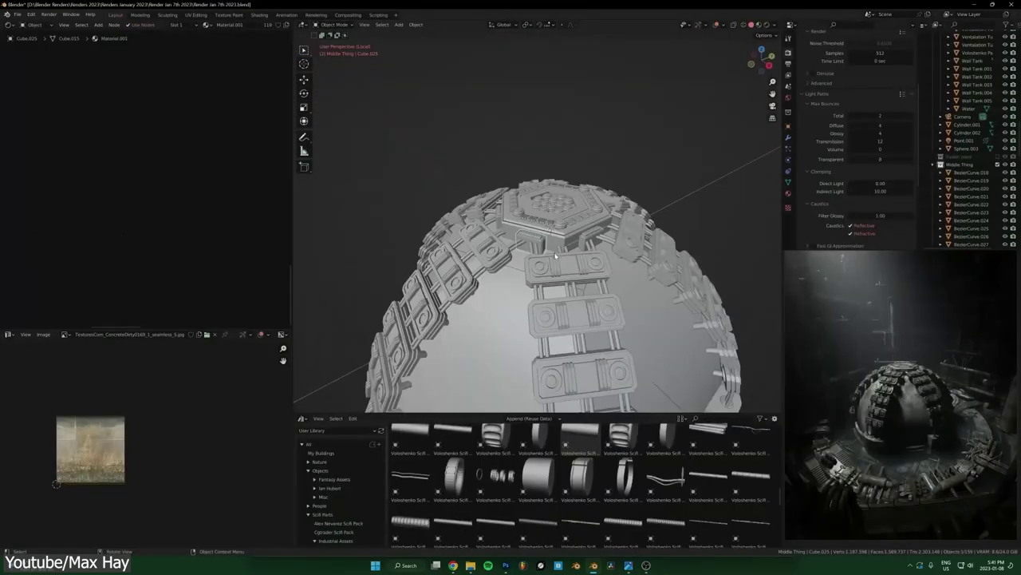
scroll(561, 281, down, 4)
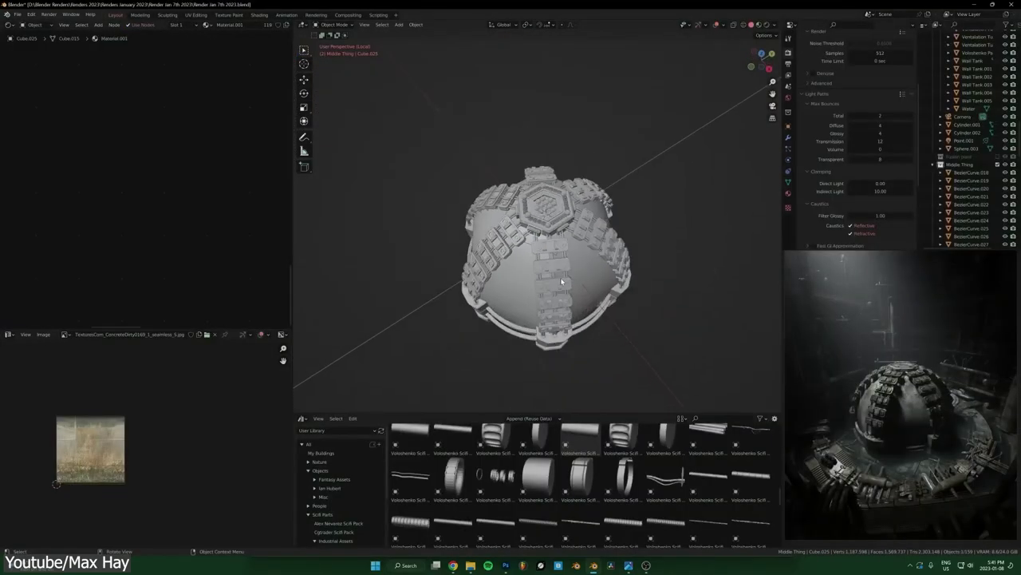
scroll(562, 281, down, 3)
scroll(615, 233, up, 2)
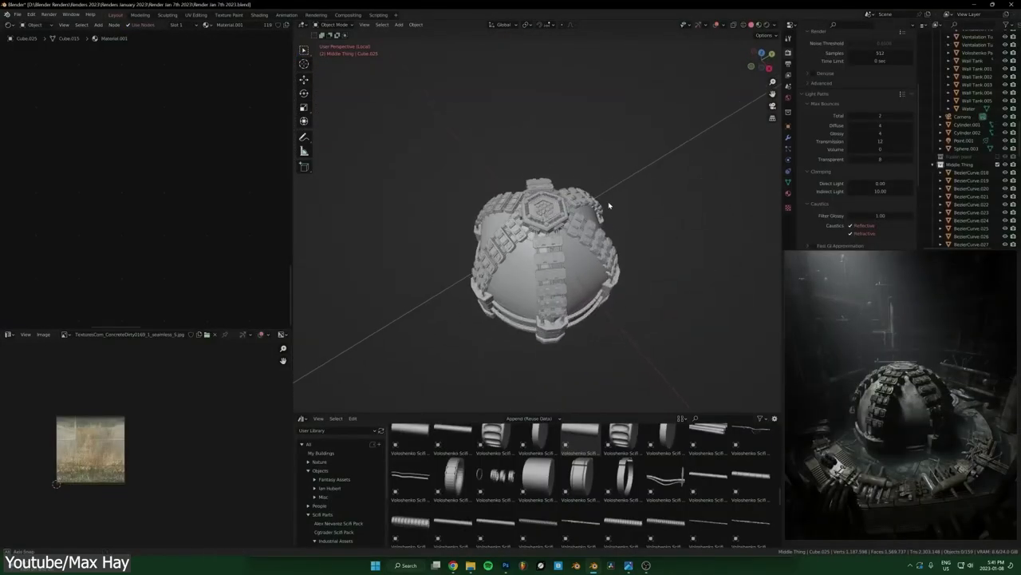
Step: Box-select the dome's curves in X-ray, then isolate a pipe mesh in Local view
middle_drag(609, 206, 668, 226)
key(alt+z)
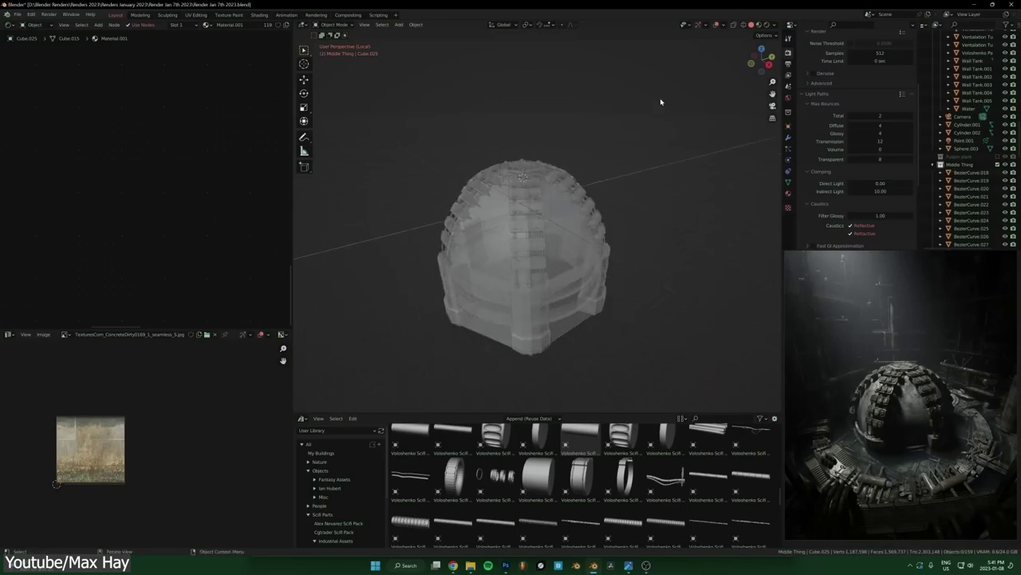
drag(663, 100, 364, 393)
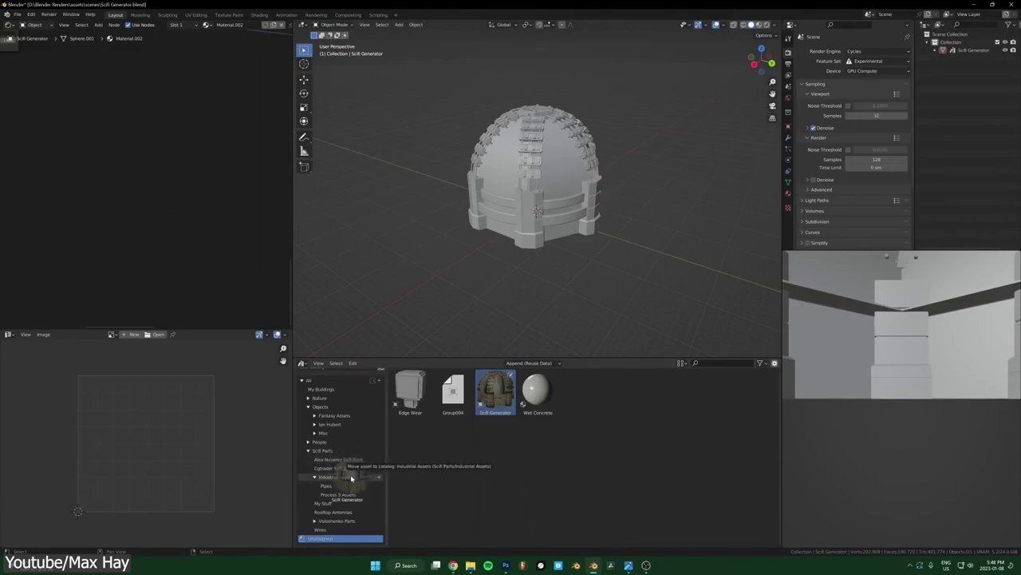
click(335, 477)
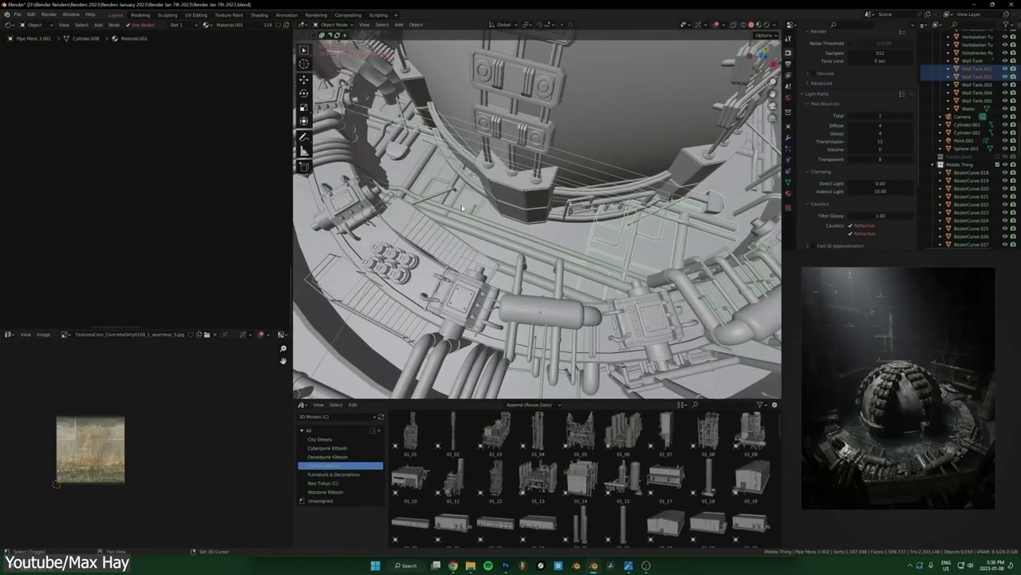
middle_drag(461, 207, 518, 216)
key(KP_Divide)
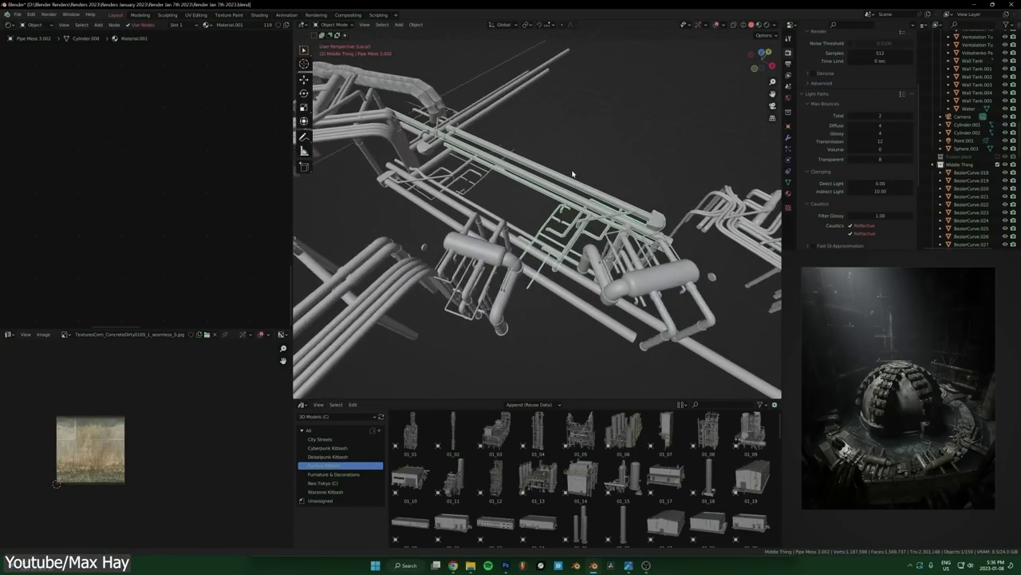
middle_drag(572, 173, 554, 226)
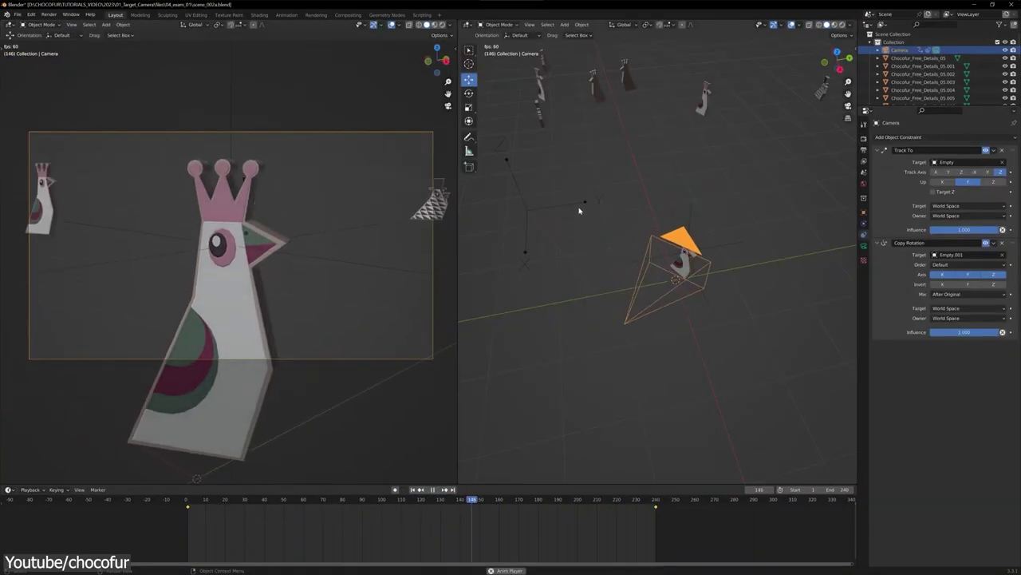
Step: Select the Empty.001 camera target in the viewport while playback runs
click(581, 211)
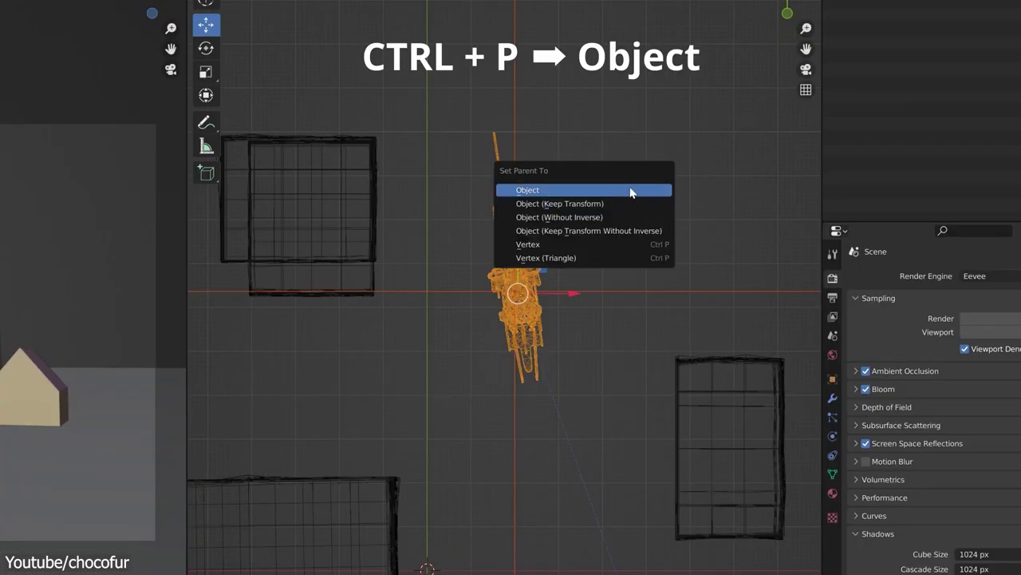
Step: Parent the selected child to the active object with the Object parenting option
click(631, 192)
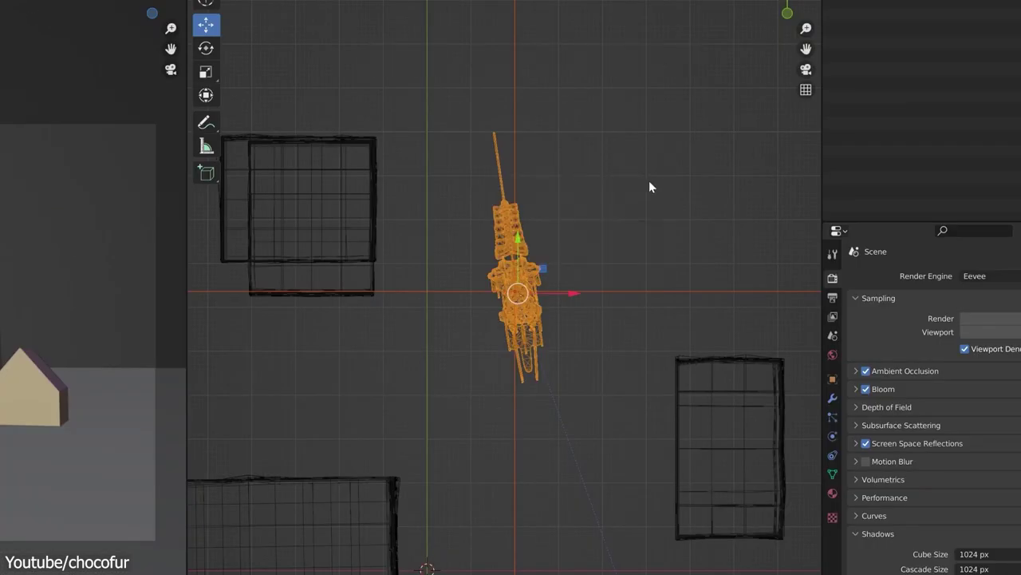